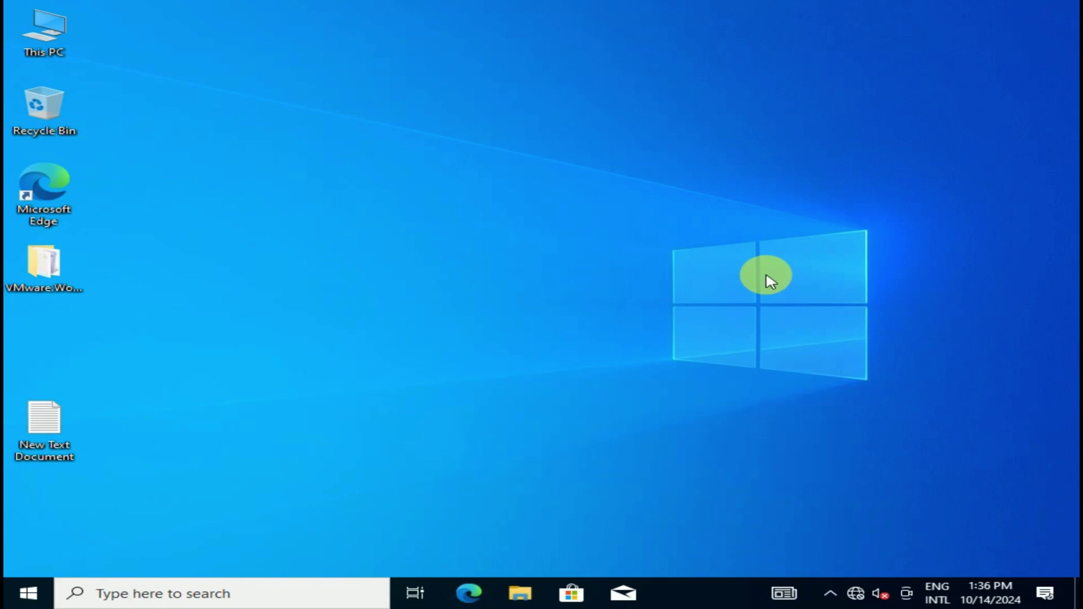
key("super+e")
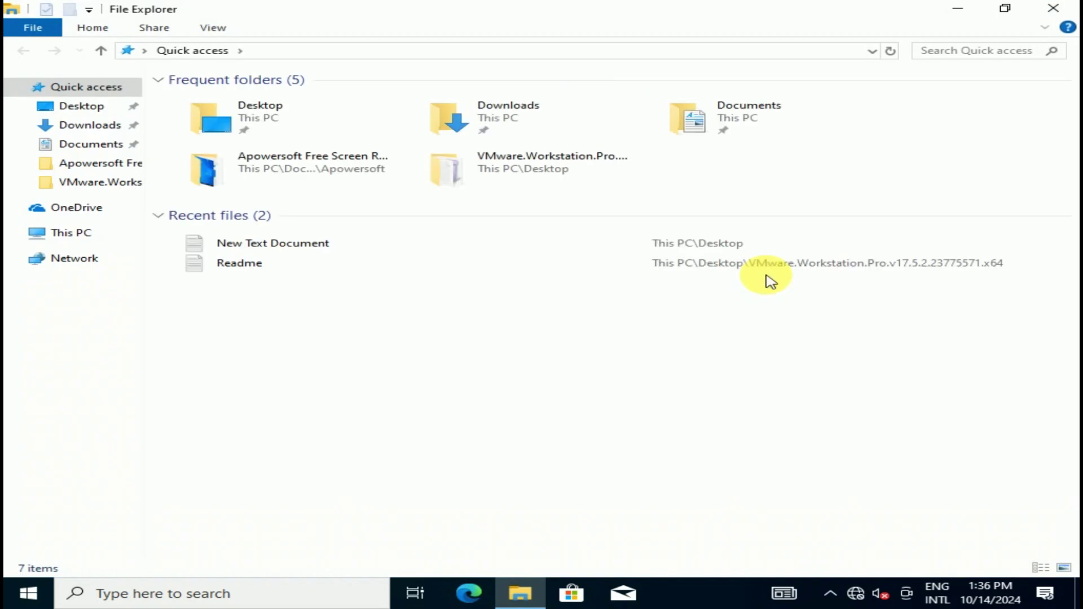
left_click(953, 8)
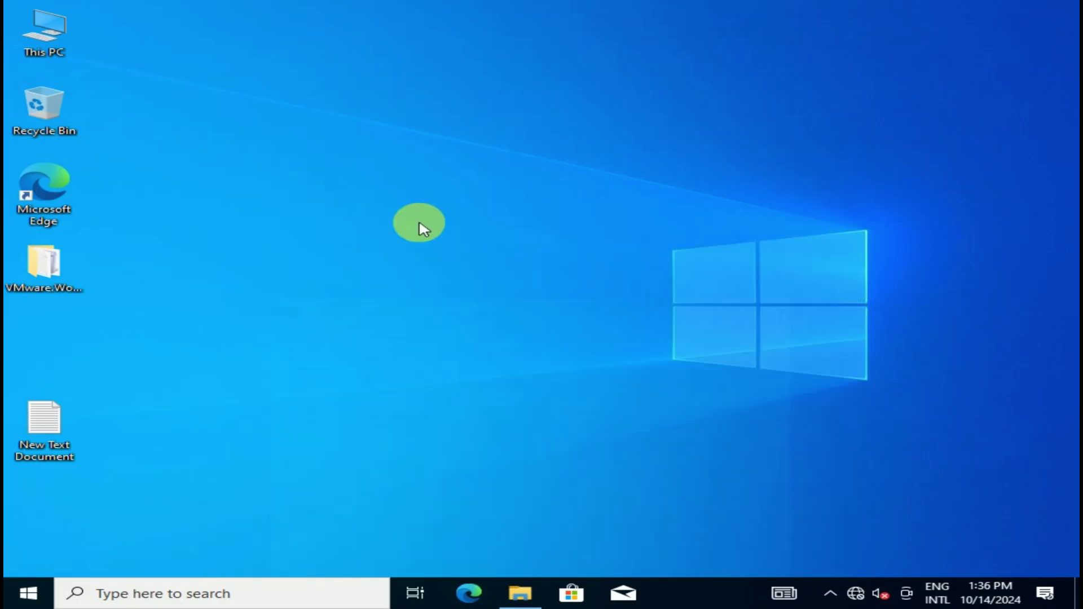
right_click(431, 186)
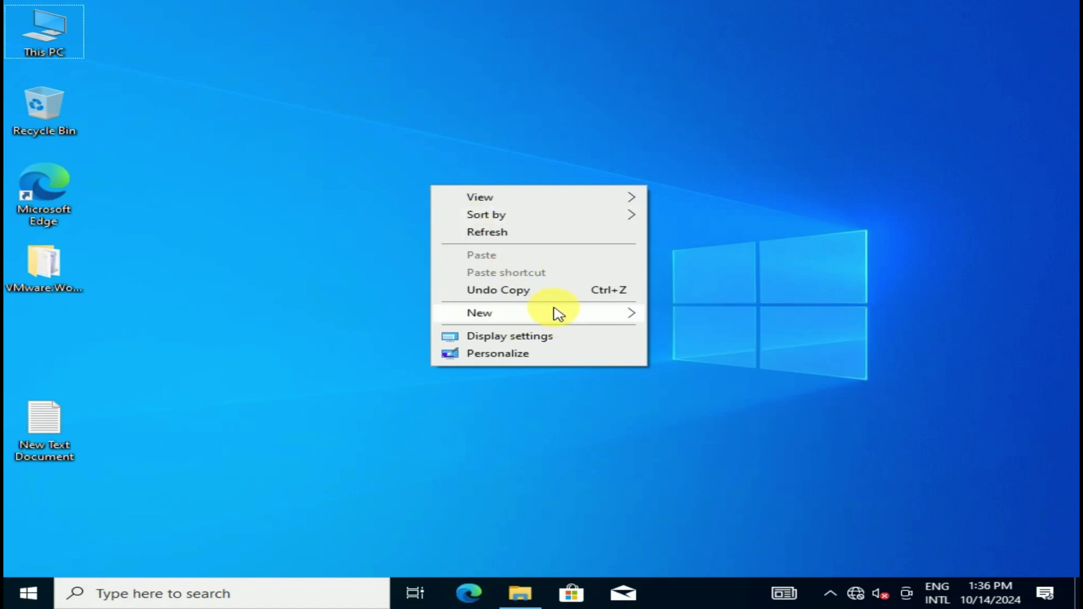
mouse_move(636, 310)
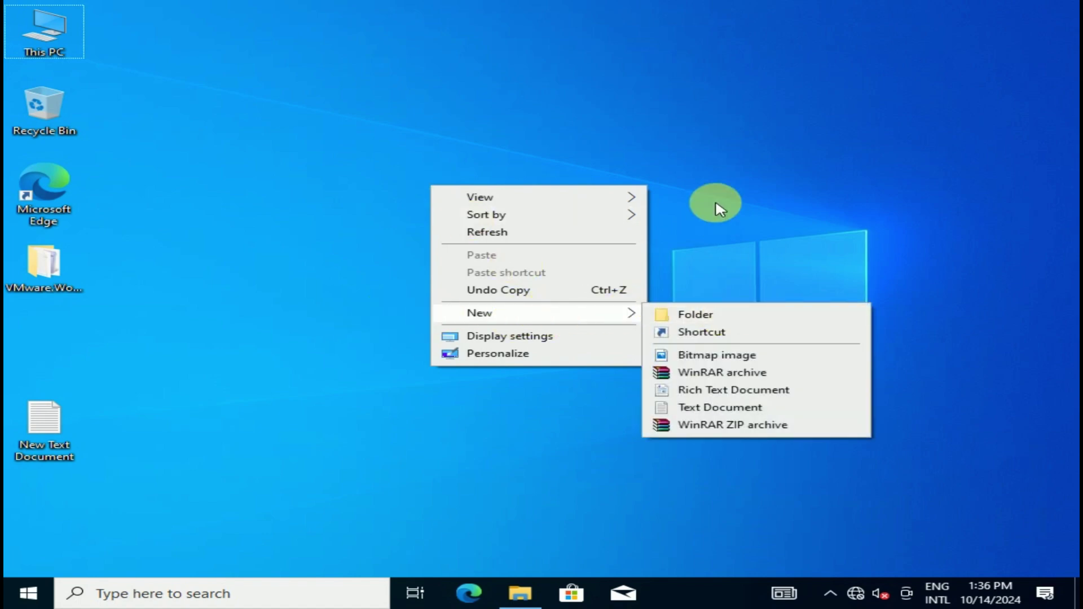
left_click(451, 129)
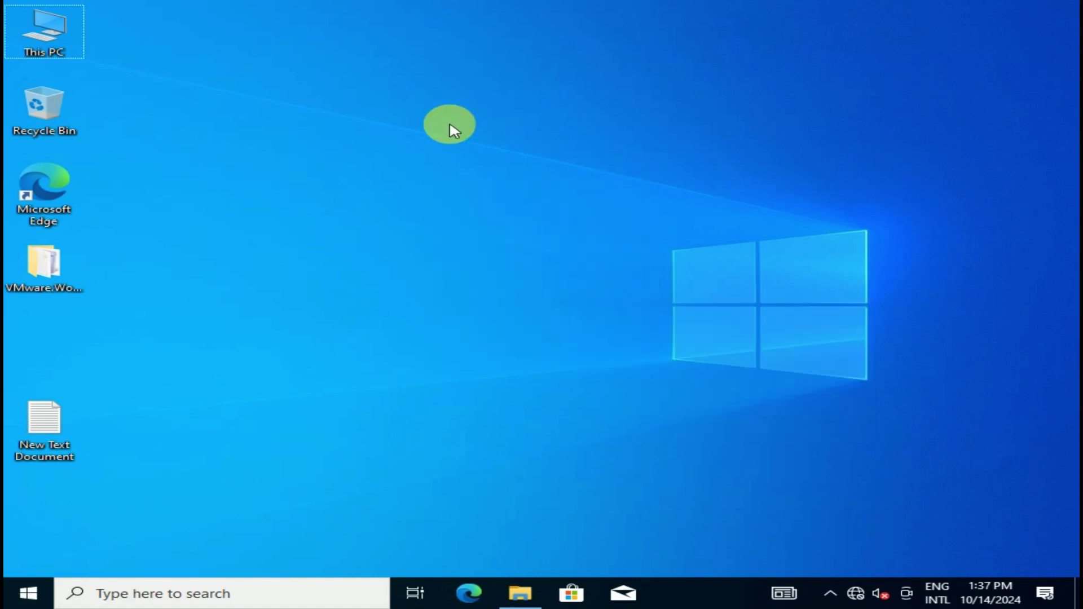
Create a new folder on the desktop and move it to the empty area away from the icon column.
key("ctrl+shift+n")
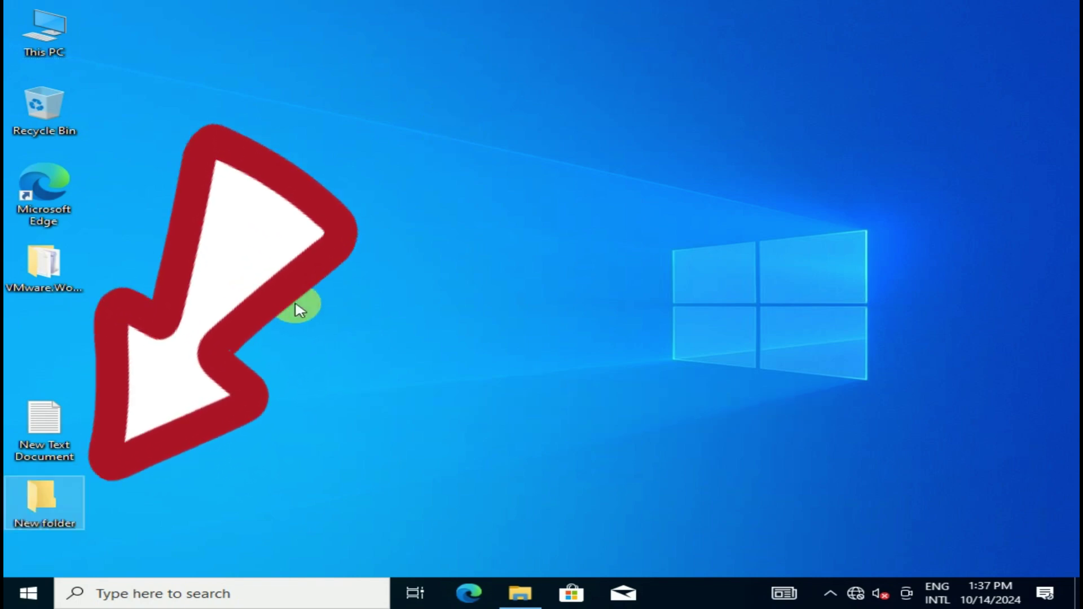
left_click_drag(41, 498, 373, 194)
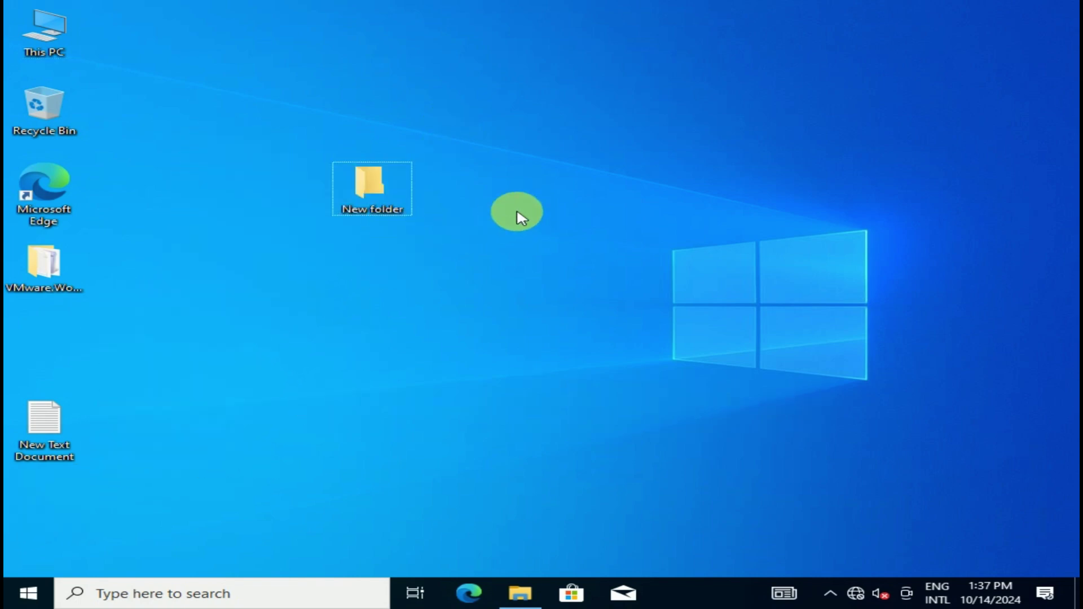
Rename the new desktop folder to techlogic.
left_click(372, 184)
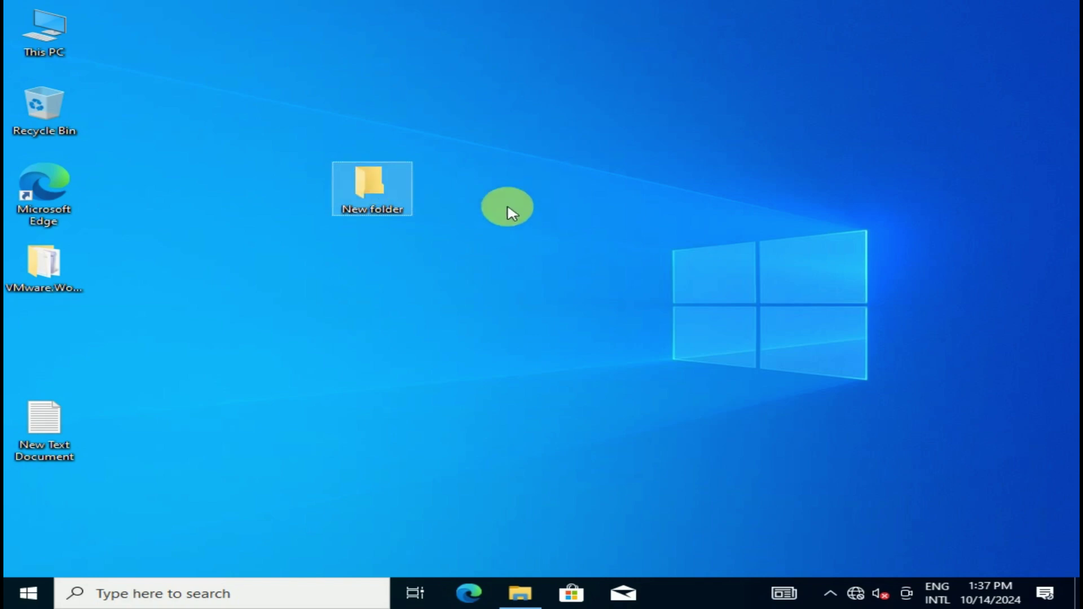
right_click(384, 184)
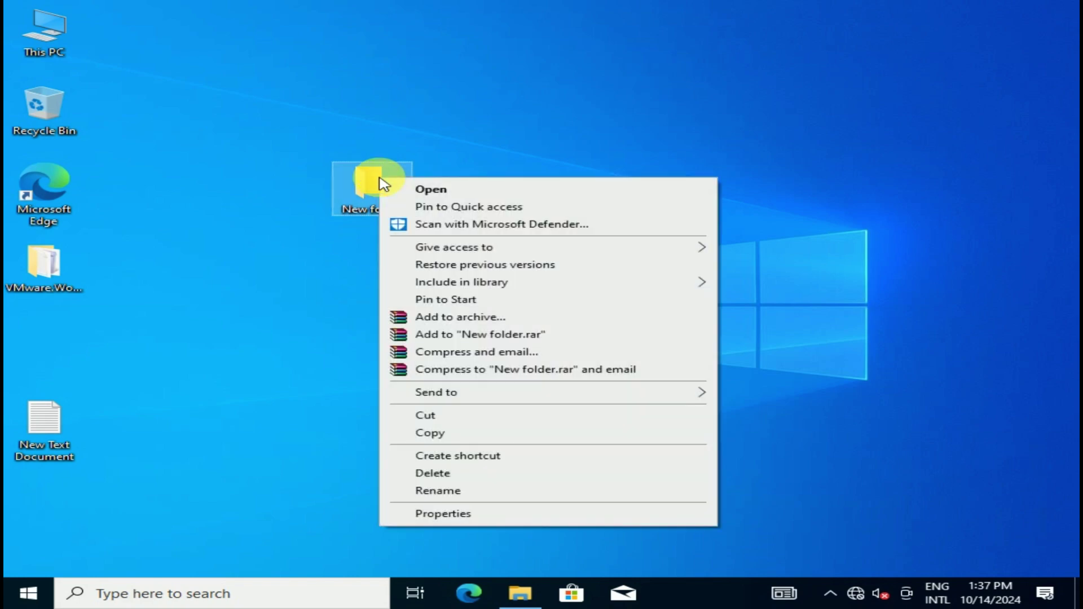
left_click(276, 254)
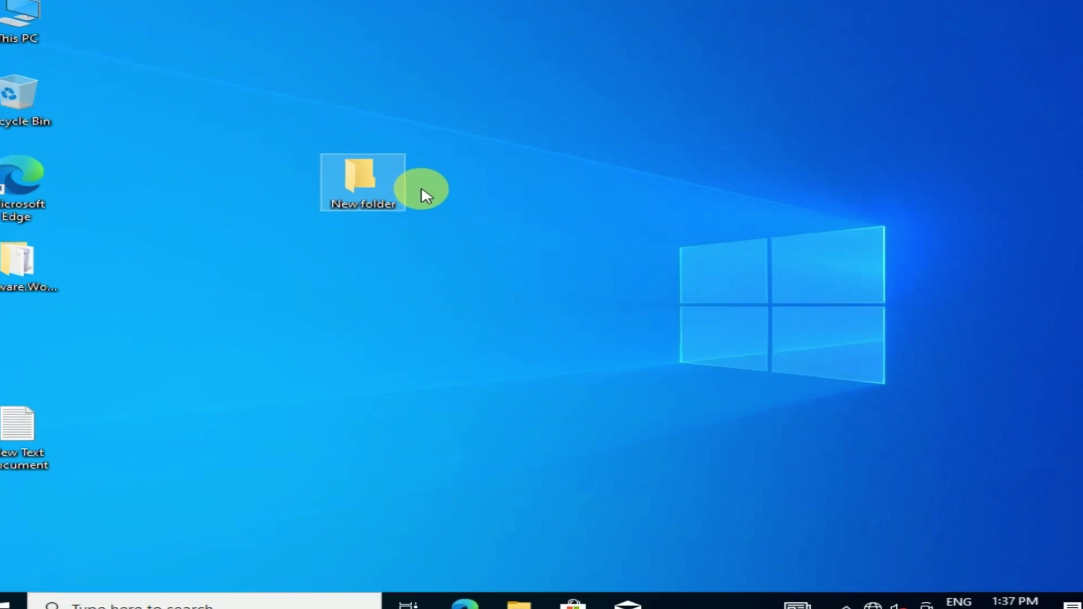
key("F2")
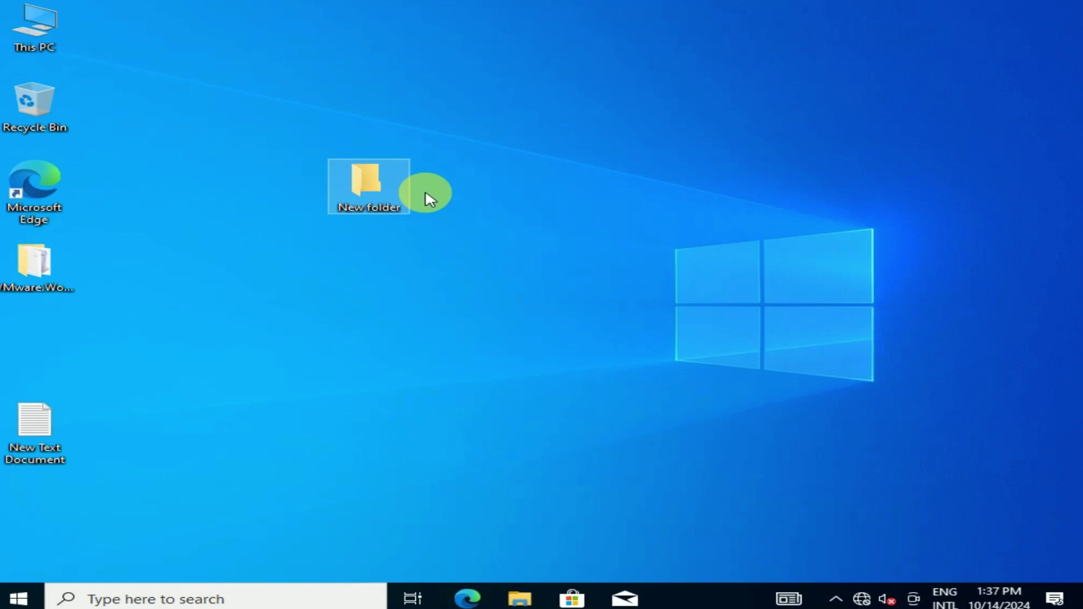
key("F2")
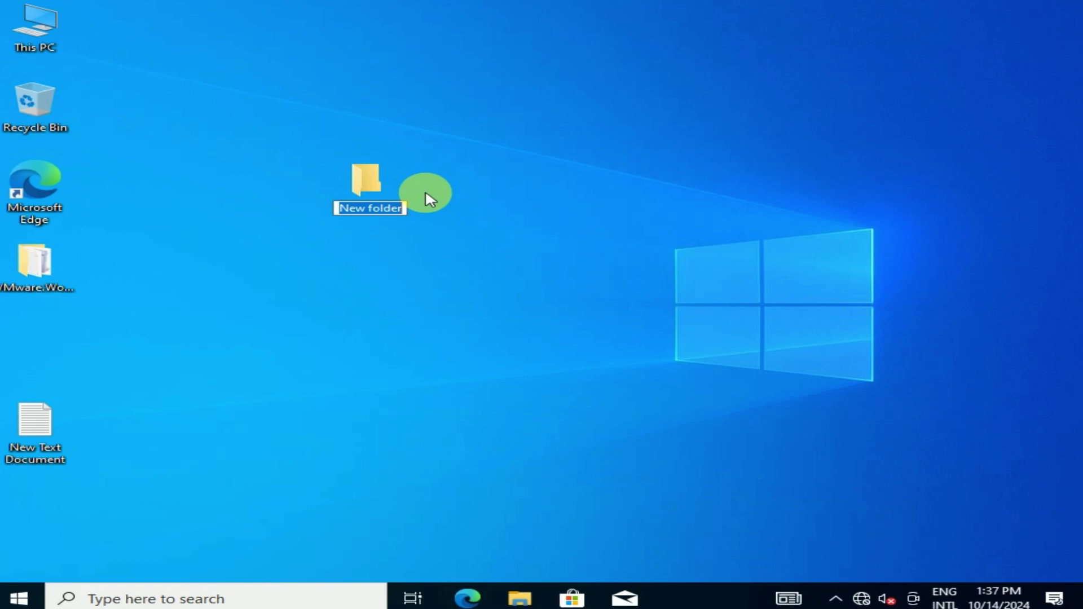
type("tech")
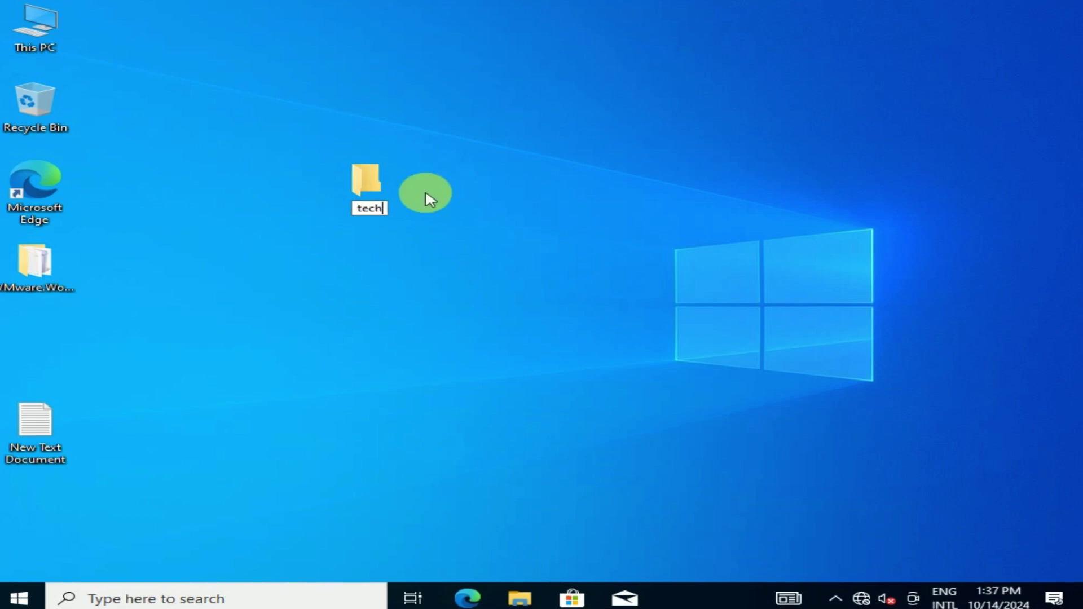
type("logic")
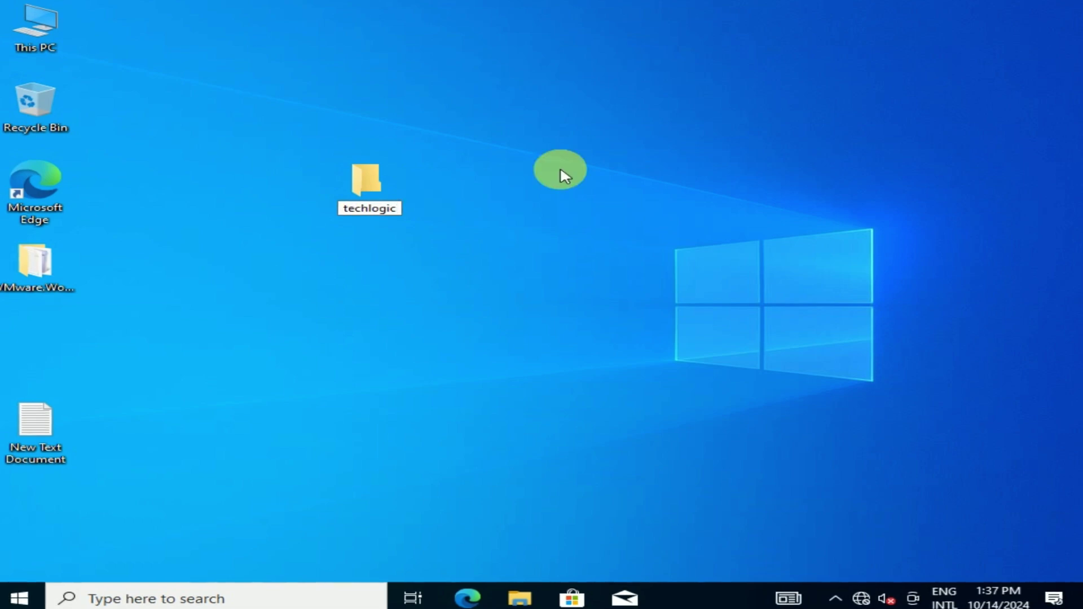
key("Return")
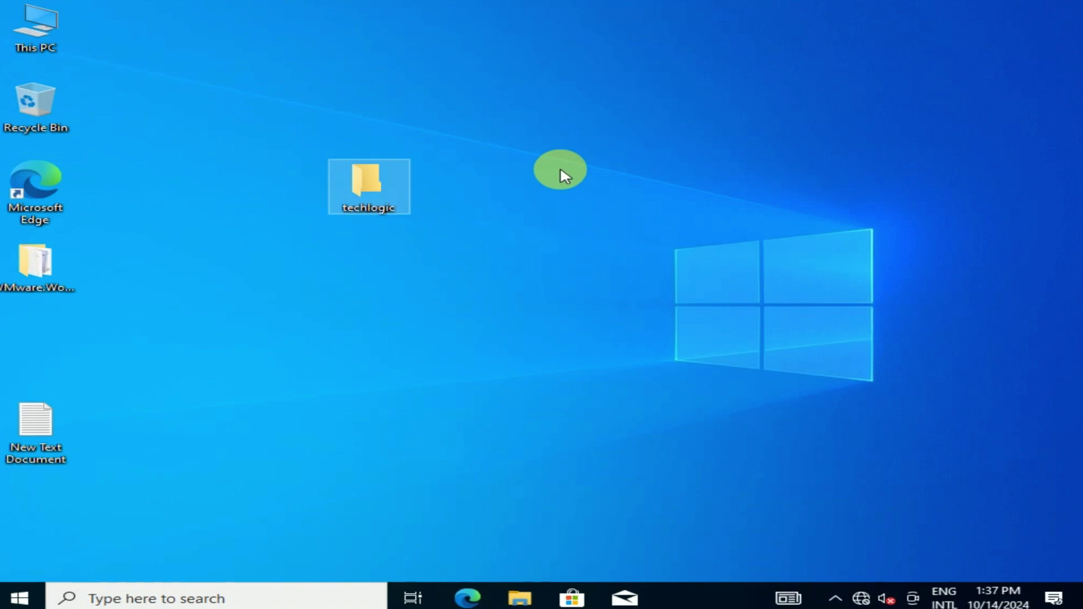
left_click(564, 176)
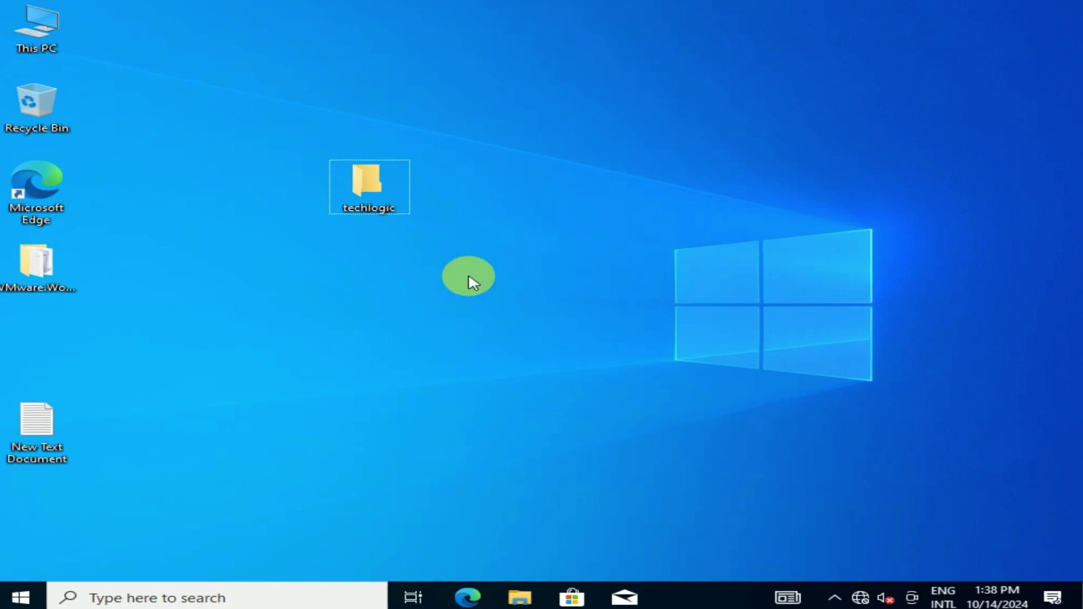
Open the techlogic folder and create a subfolder named Pic in it.
double_click(374, 196)
right_click(307, 138)
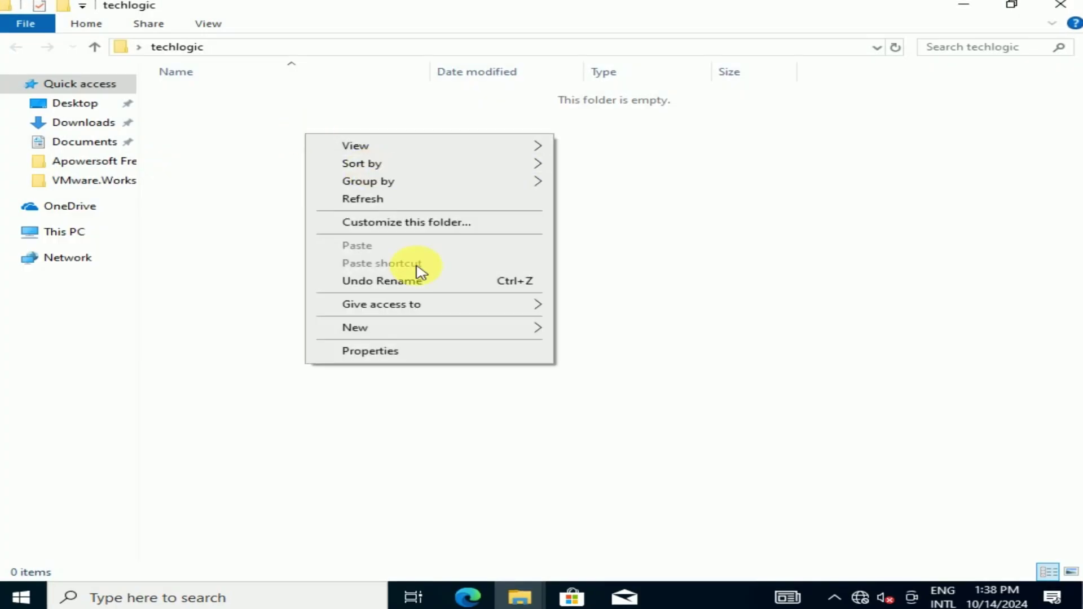
mouse_move(418, 326)
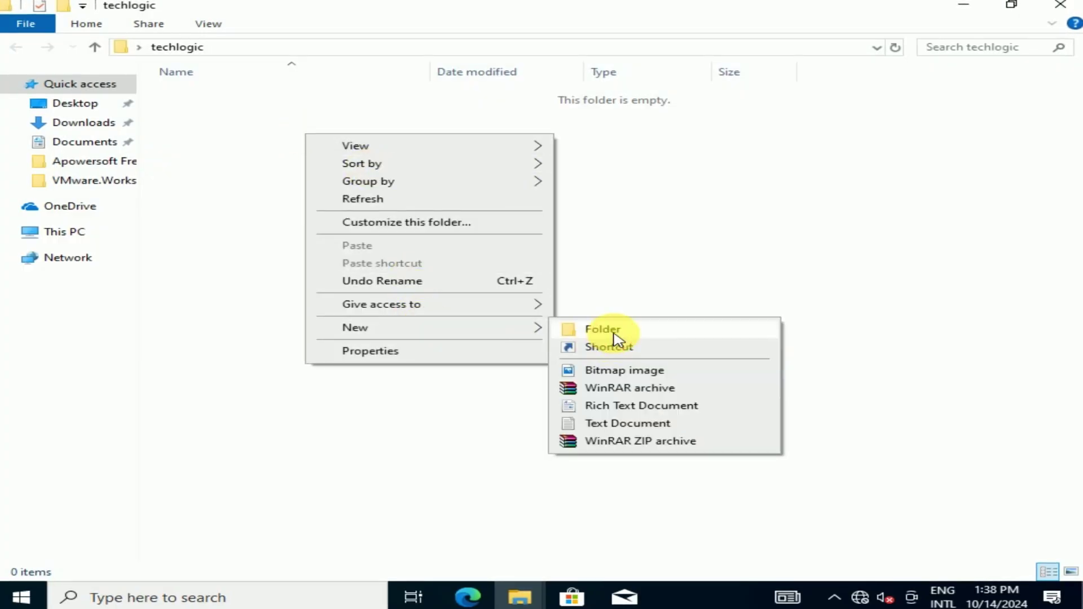
left_click(614, 334)
type("Pic")
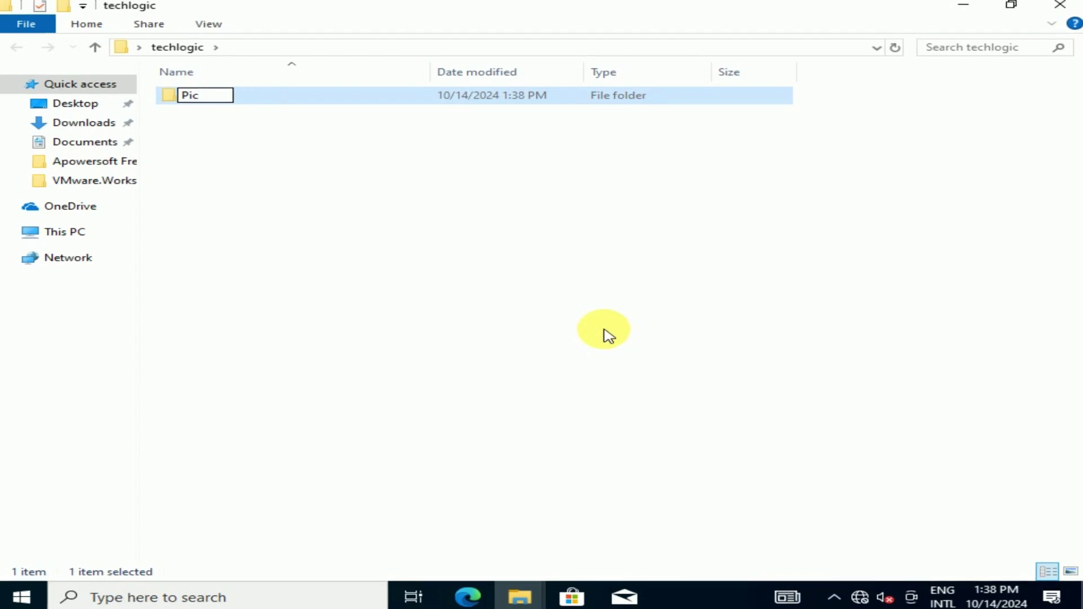
key("Return")
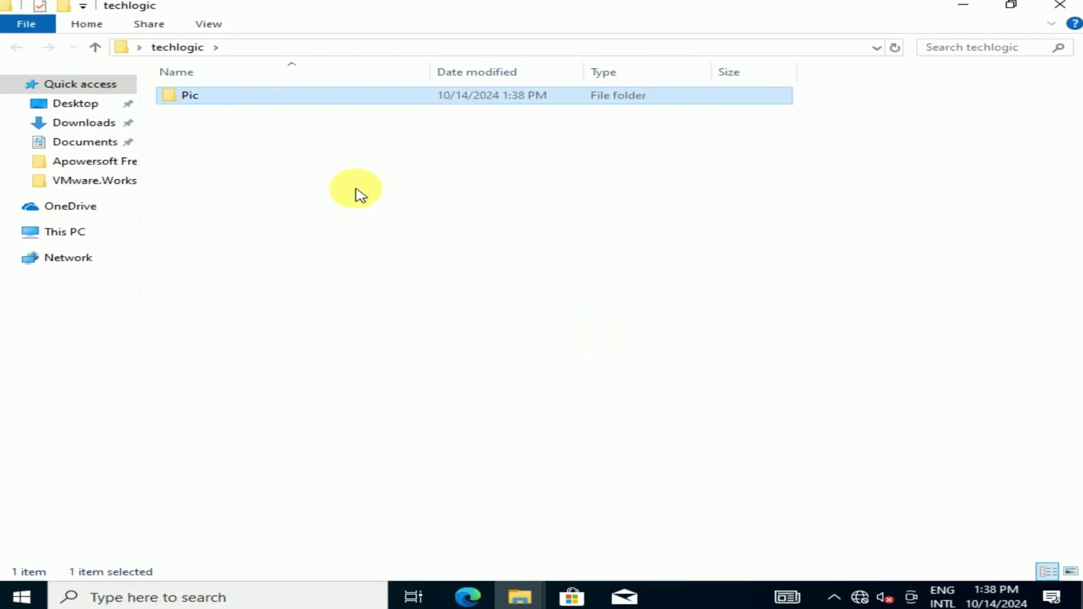
Create a second subfolder named Projects inside the techlogic folder.
right_click(305, 137)
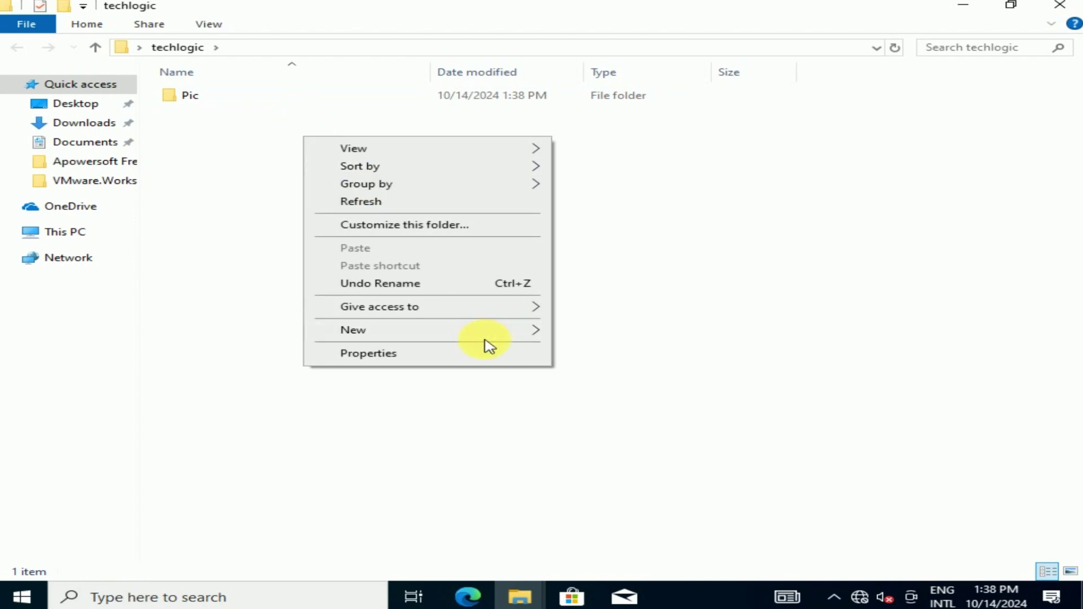
mouse_move(517, 339)
left_click(672, 337)
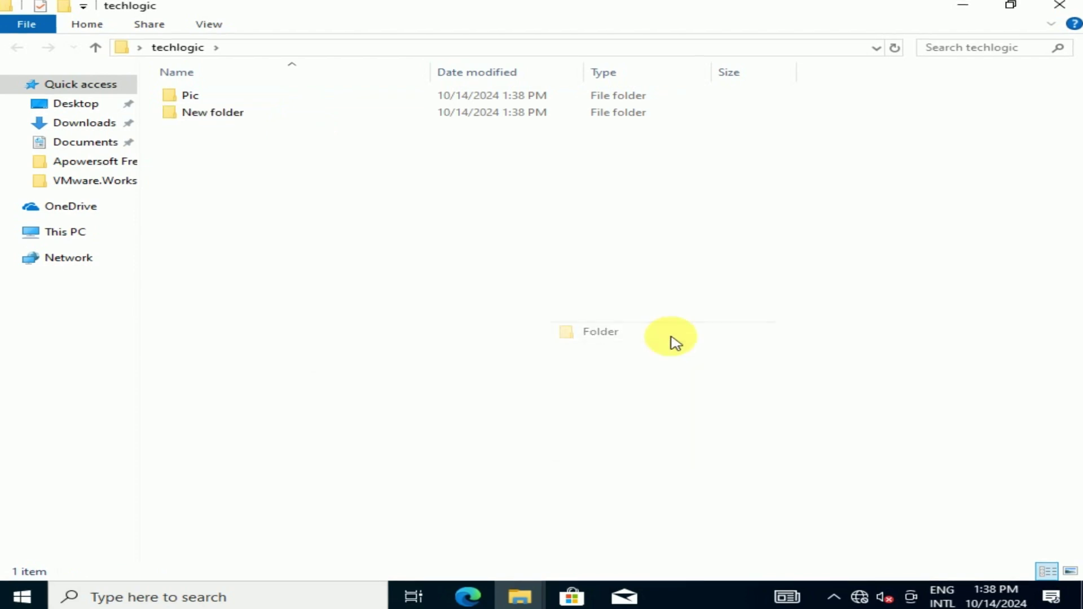
type("E")
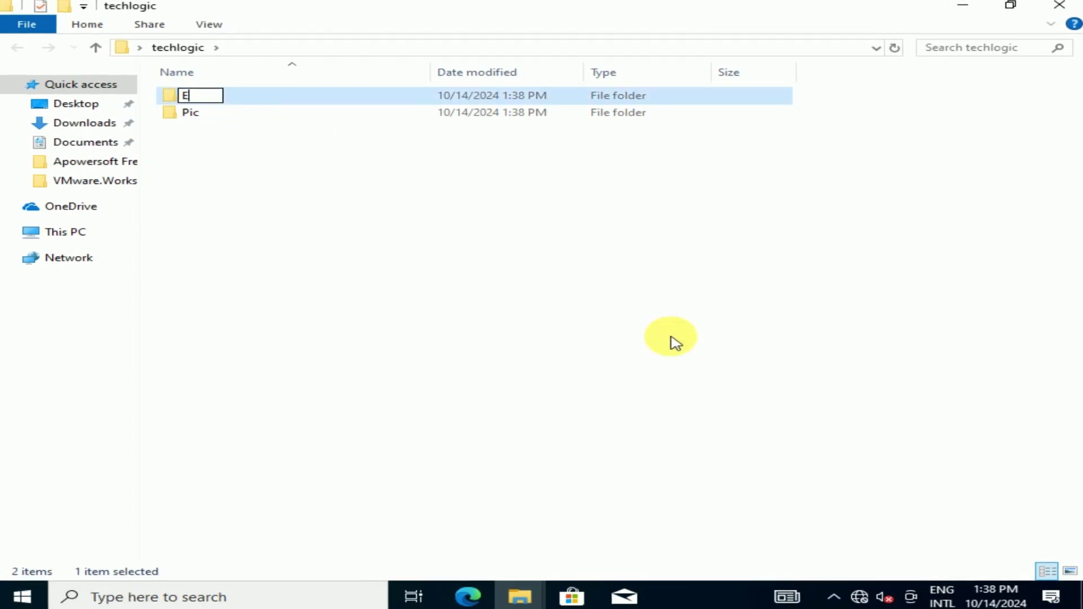
key("BackSpace")
type("Projects")
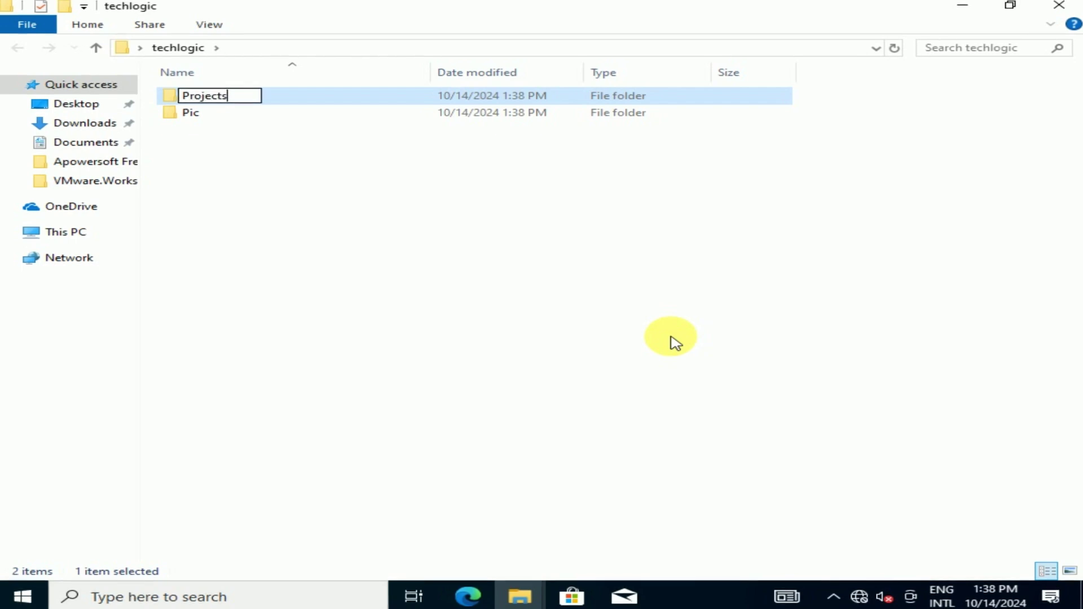
key("Return")
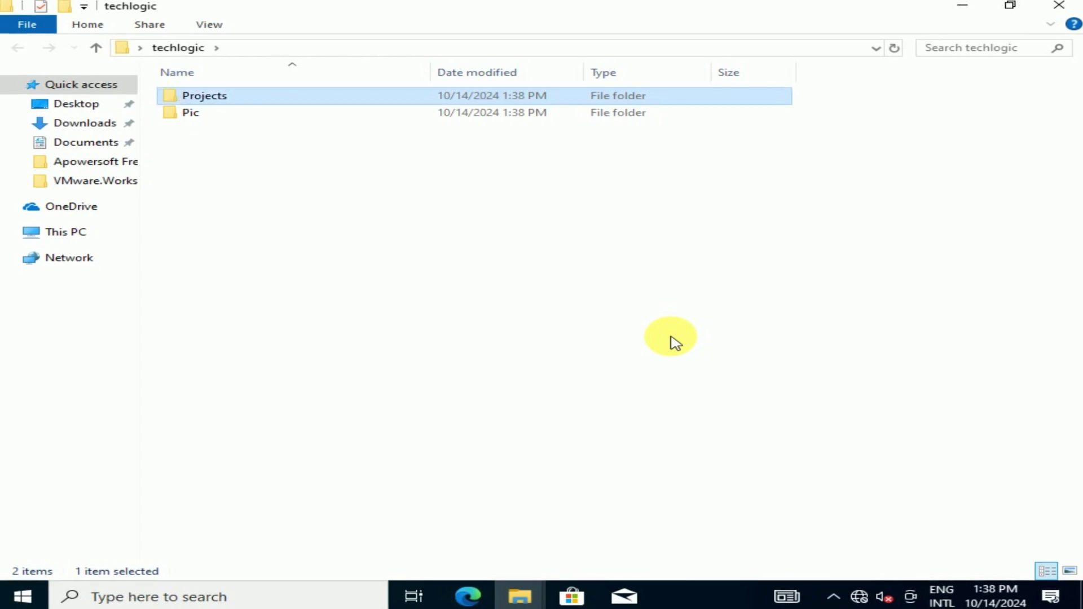
Create a third subfolder named Entainment inside the techlogic folder.
right_click(448, 249)
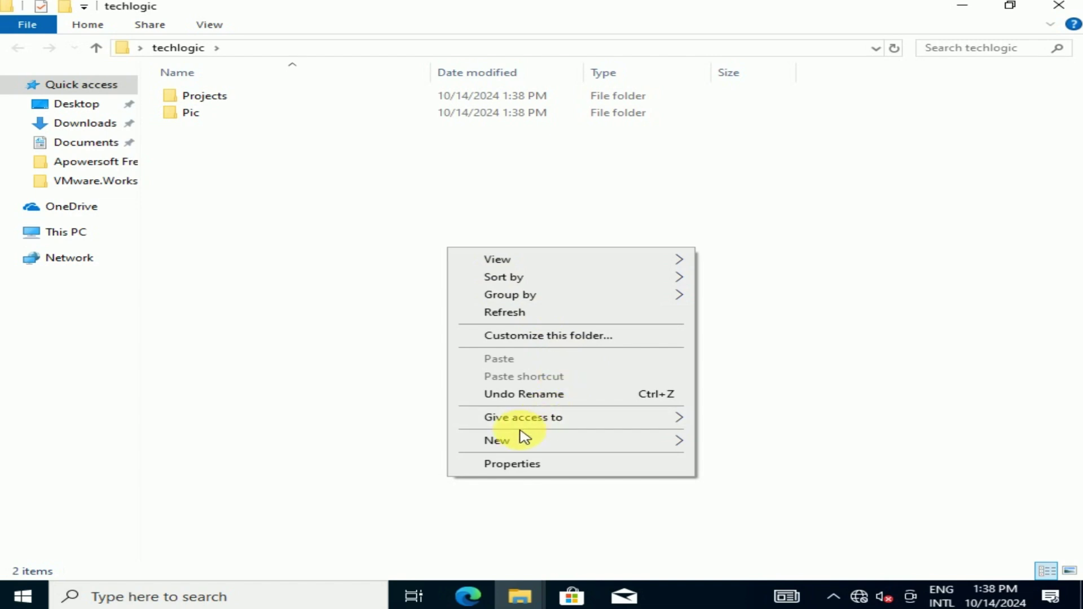
mouse_move(527, 445)
left_click(771, 445)
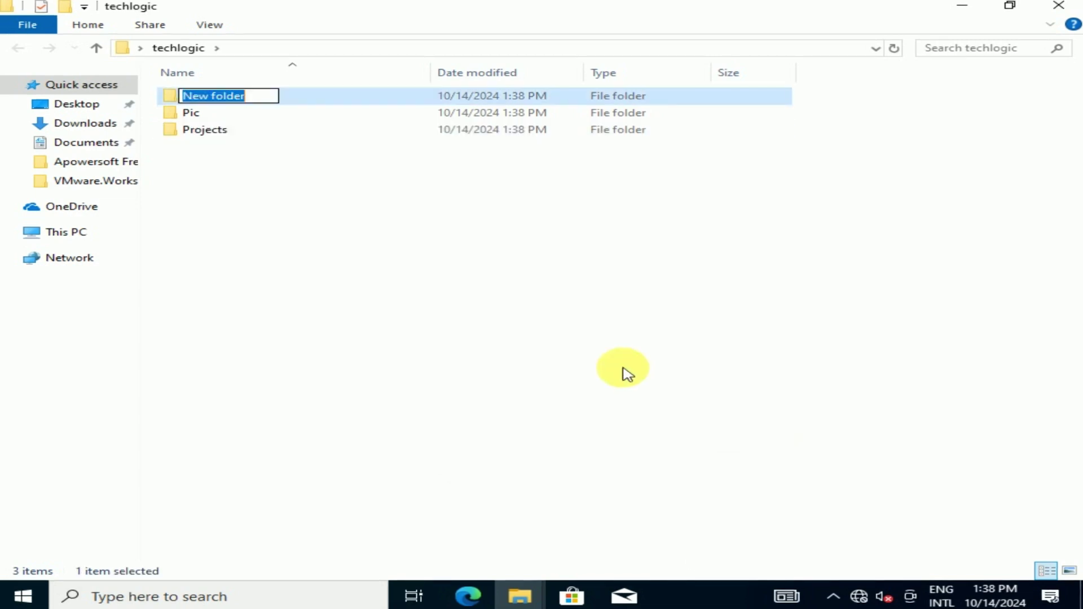
type("Entair")
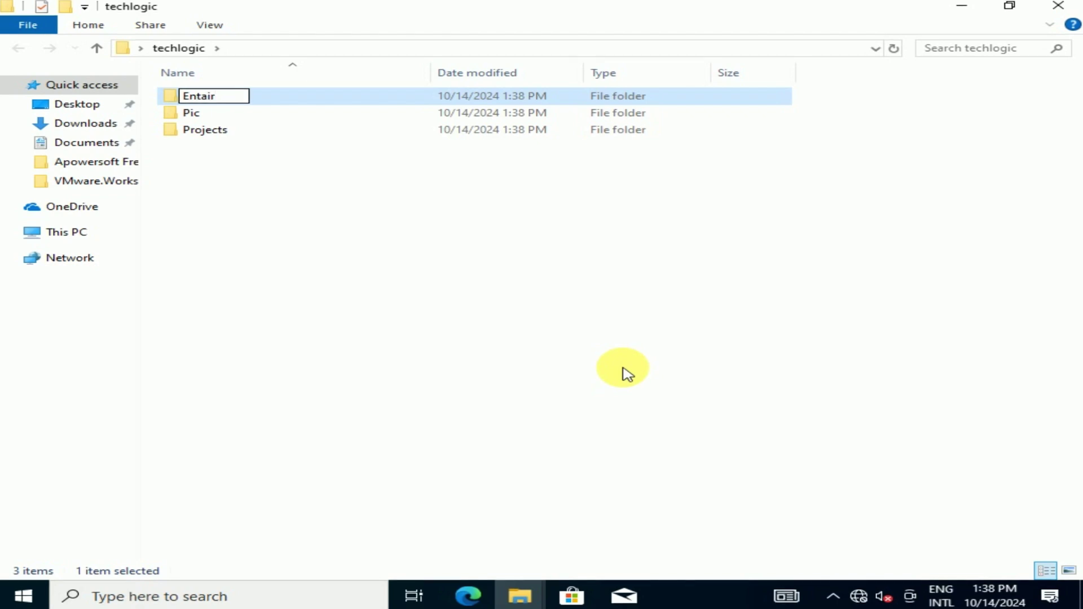
type("nmnet")
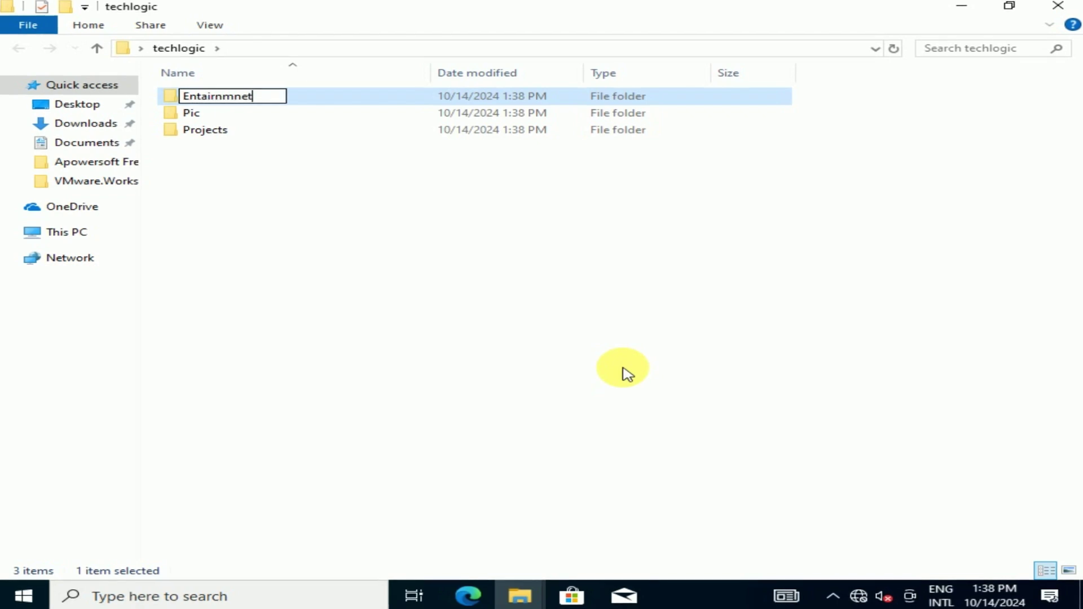
key("BackSpace")
key("BackSpace")
key("BackSpace")
key("BackSpace")
key("BackSpace")
key("BackSpace")
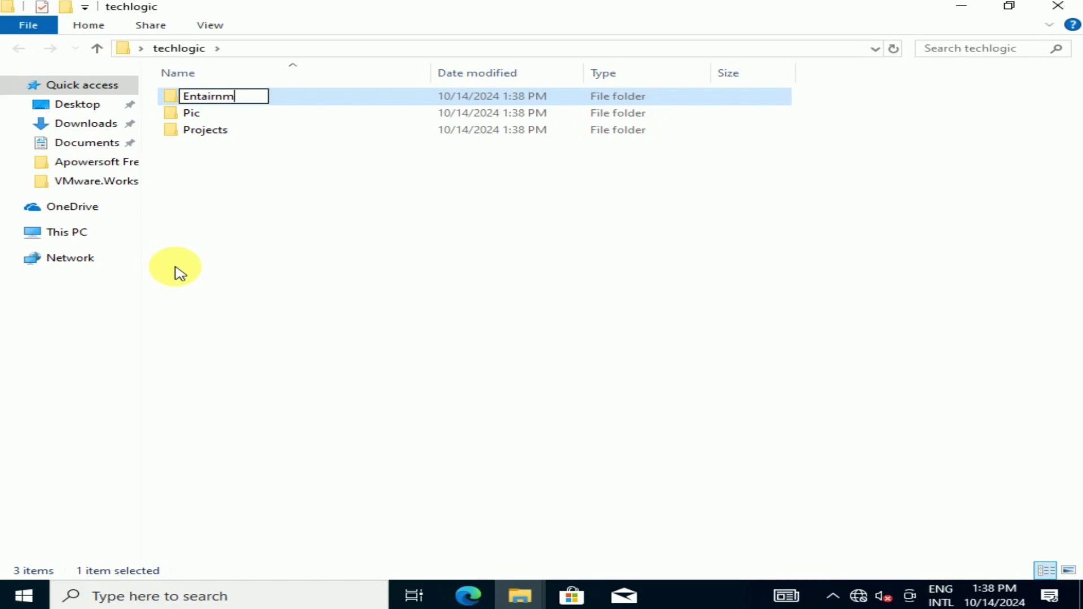
type("nment")
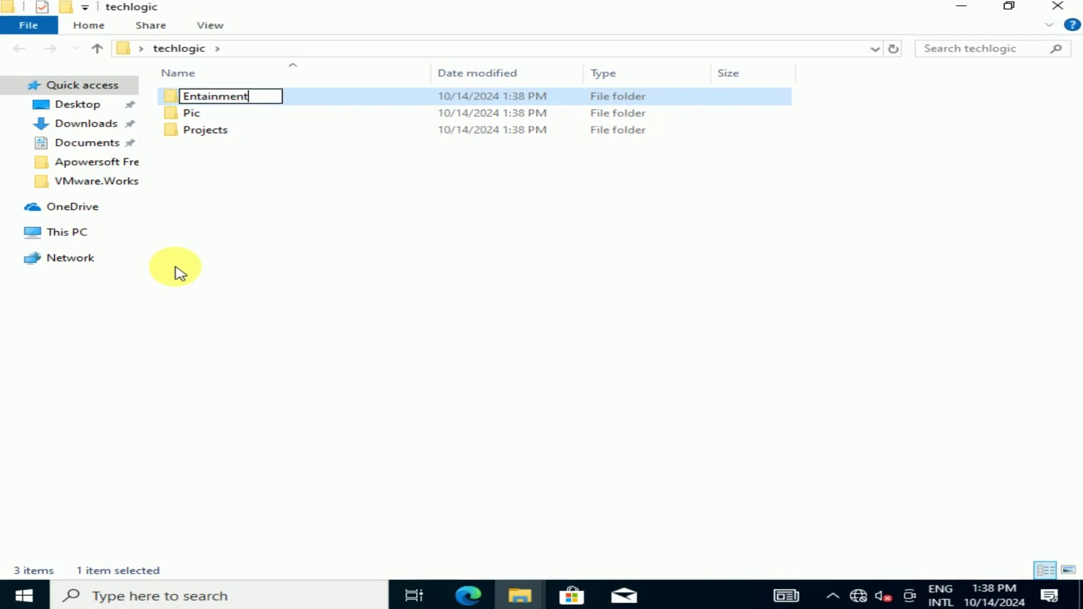
key("Return")
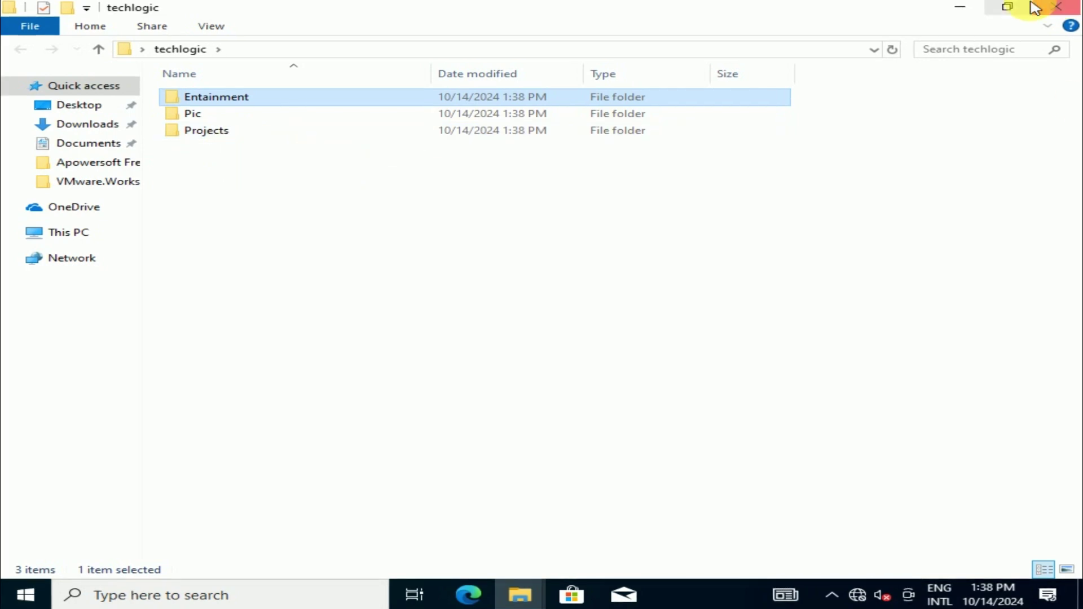
Close the techlogic folder window and open Local Disk (E:) from This PC.
left_click(1051, 9)
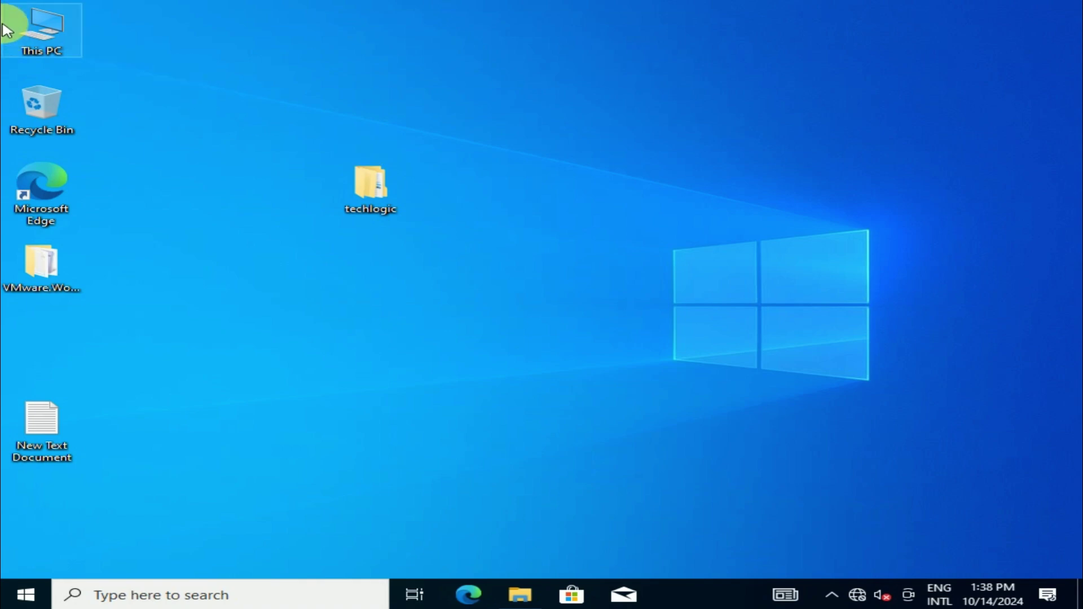
double_click(55, 26)
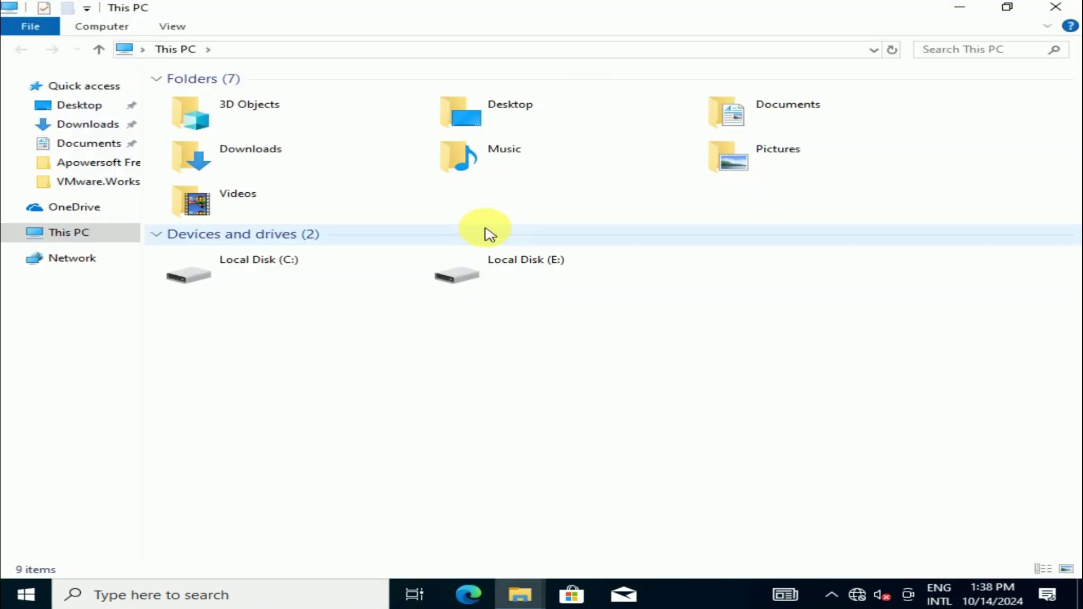
double_click(621, 283)
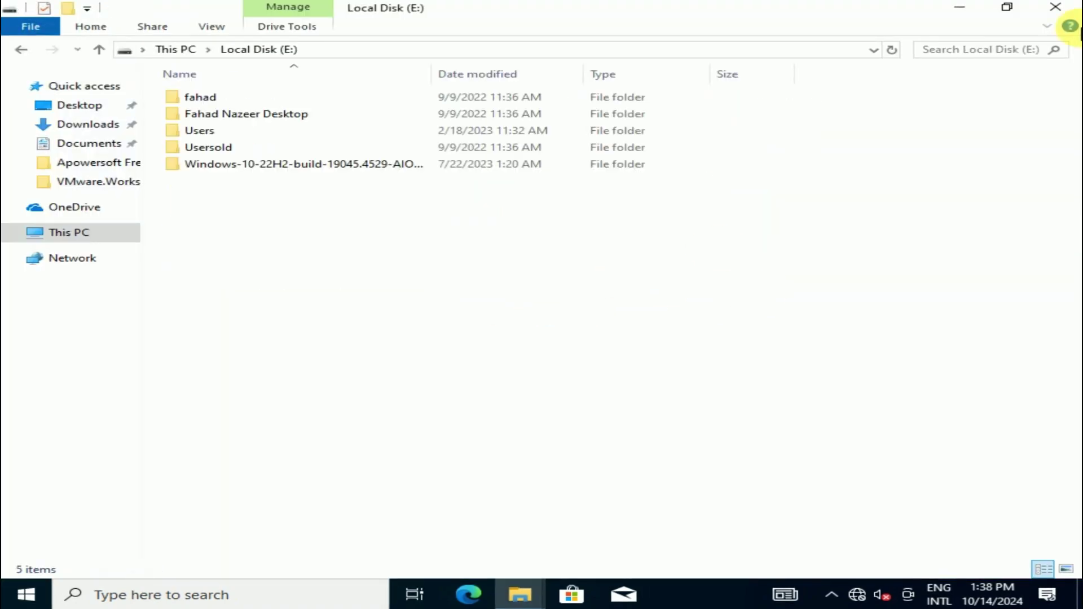
Close the Local Disk (E:) window and open the techlogic folder from the desktop.
left_click(1057, 8)
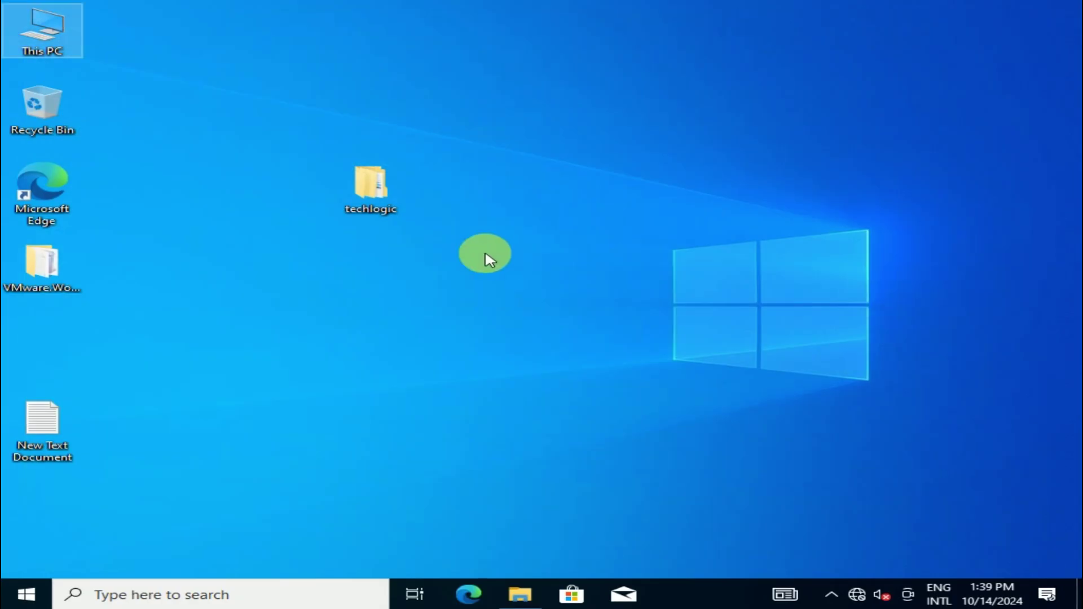
left_click(379, 189)
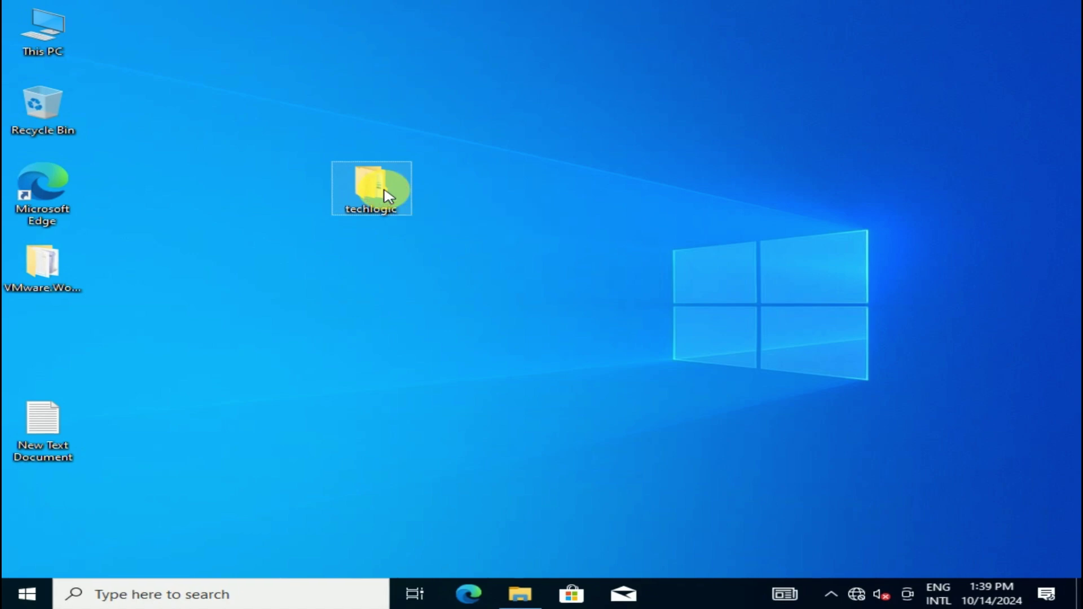
double_click(387, 193)
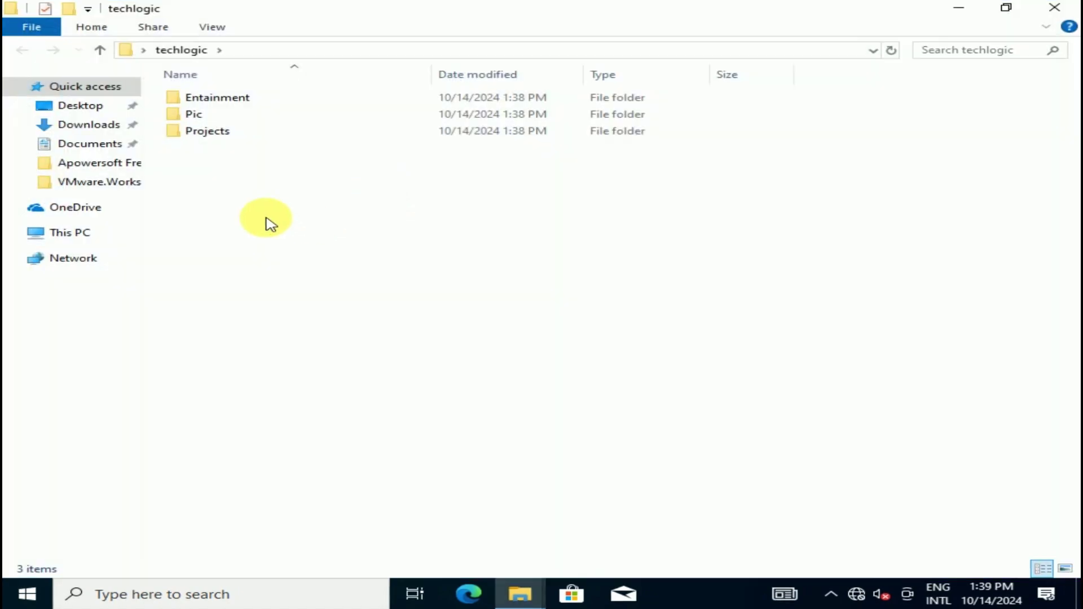
Create a new text document inside the techlogic folder.
right_click(410, 187)
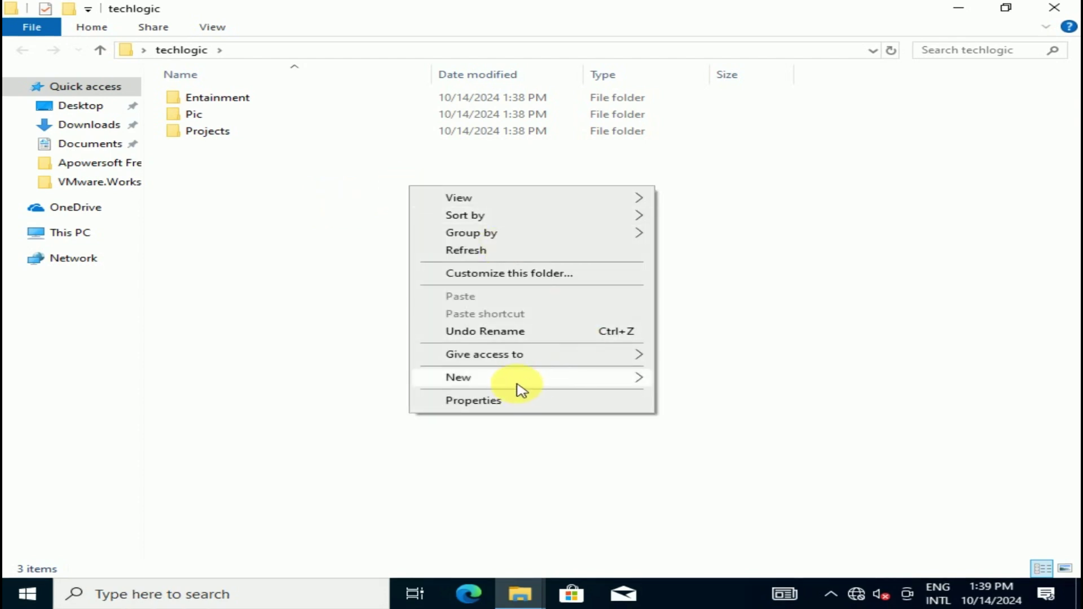
mouse_move(605, 387)
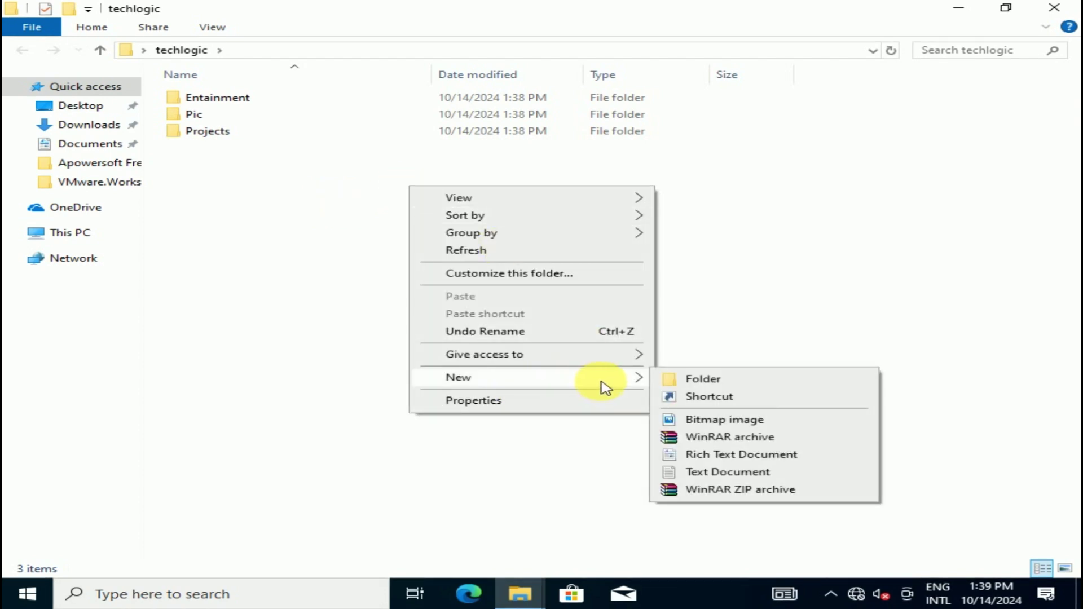
left_click(748, 473)
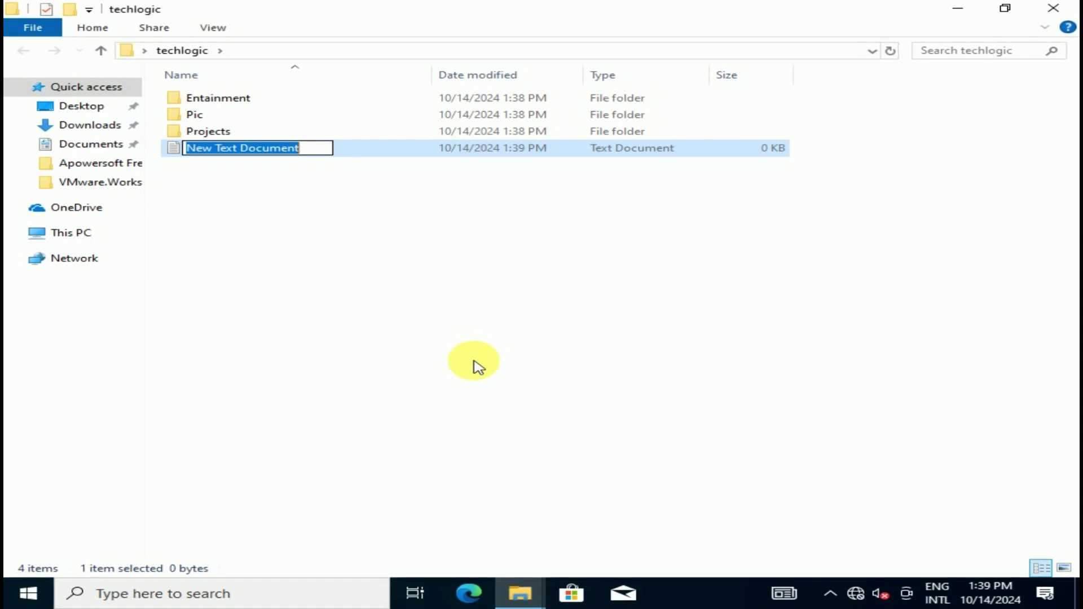
type("Report")
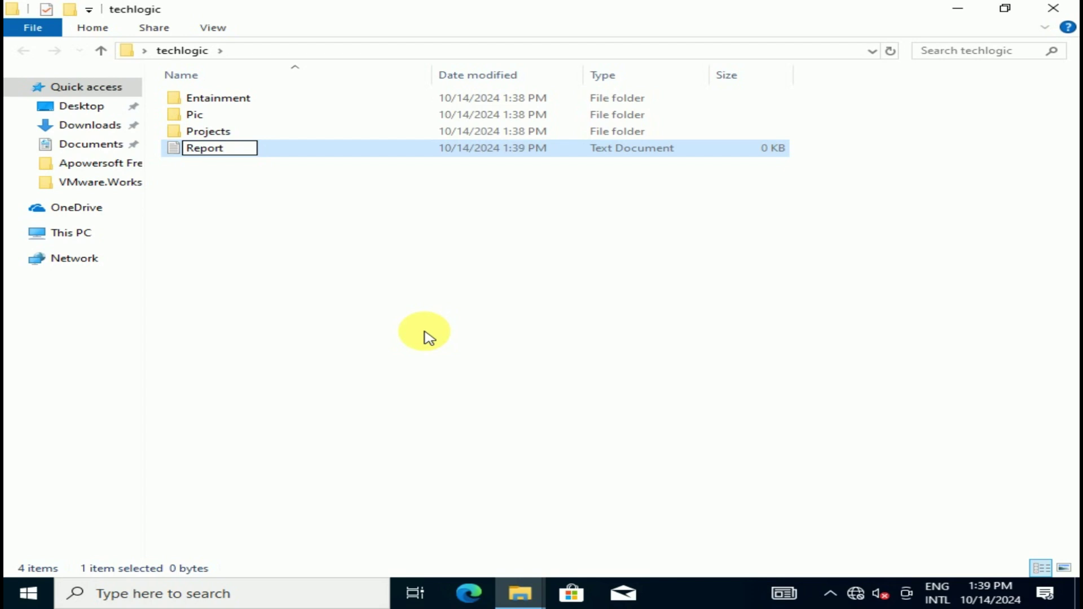
key("BackSpace")
key("BackSpace")
key("BackSpace")
key("BackSpace")
key("BackSpace")
key("BackSpace")
Name the new text document Project_report_Aug2024.
type("Pr")
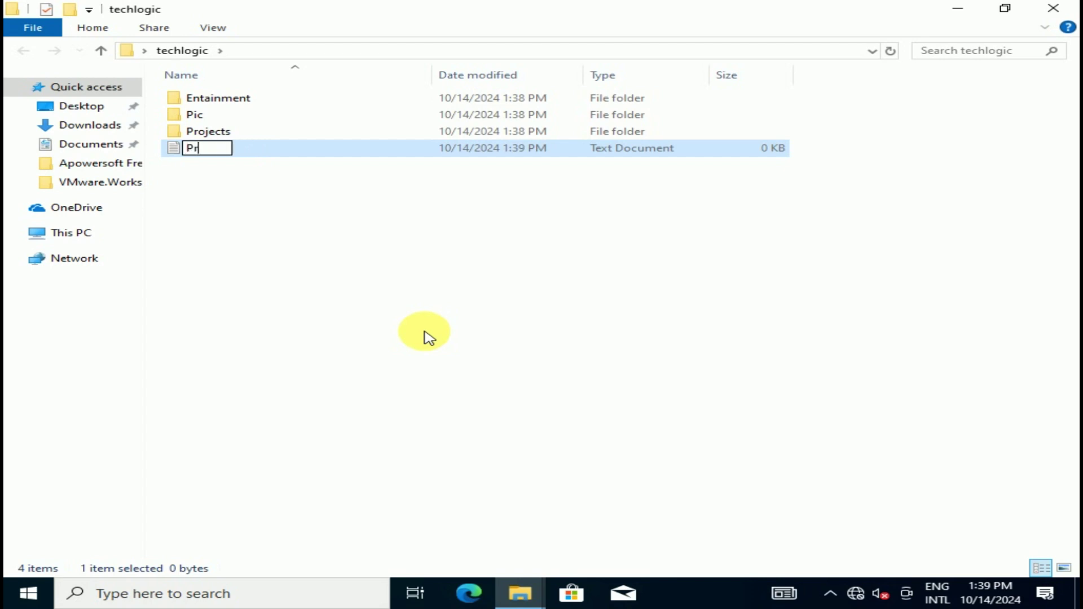
type("oject")
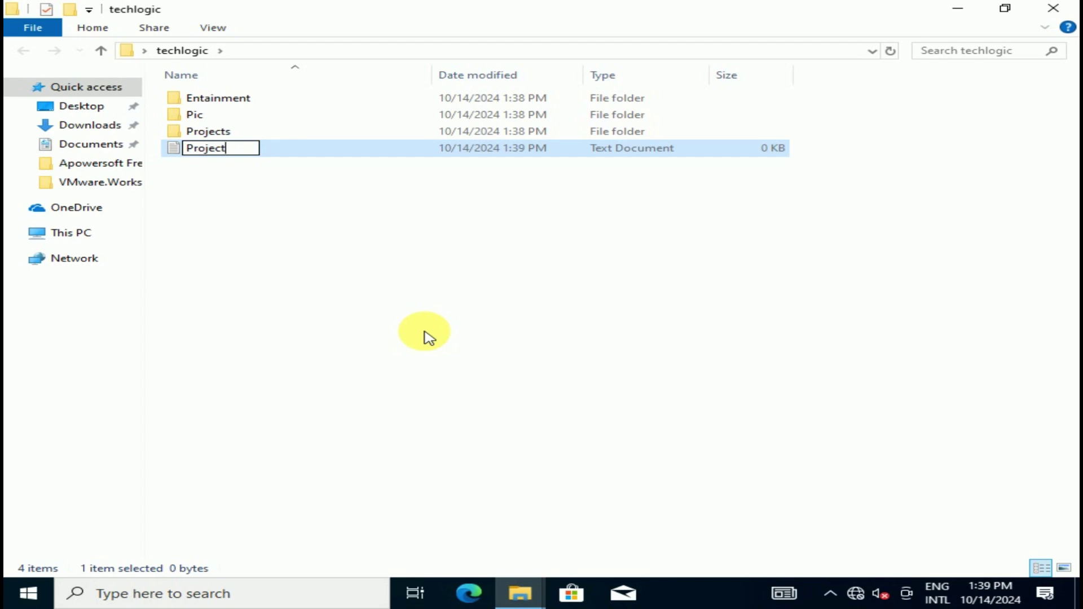
type("_report")
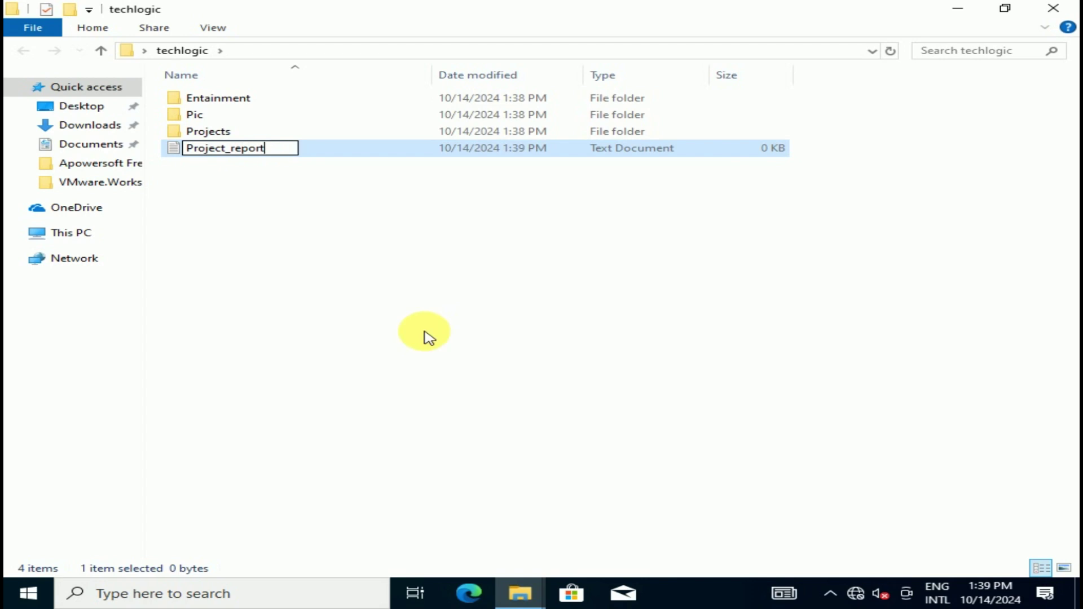
type("_Aug")
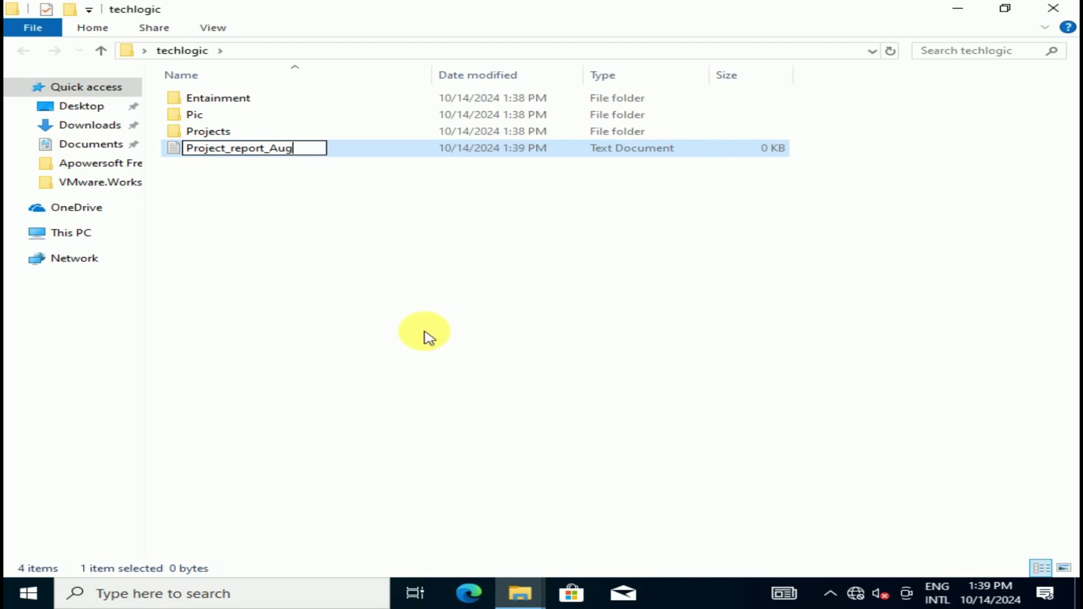
type("2024")
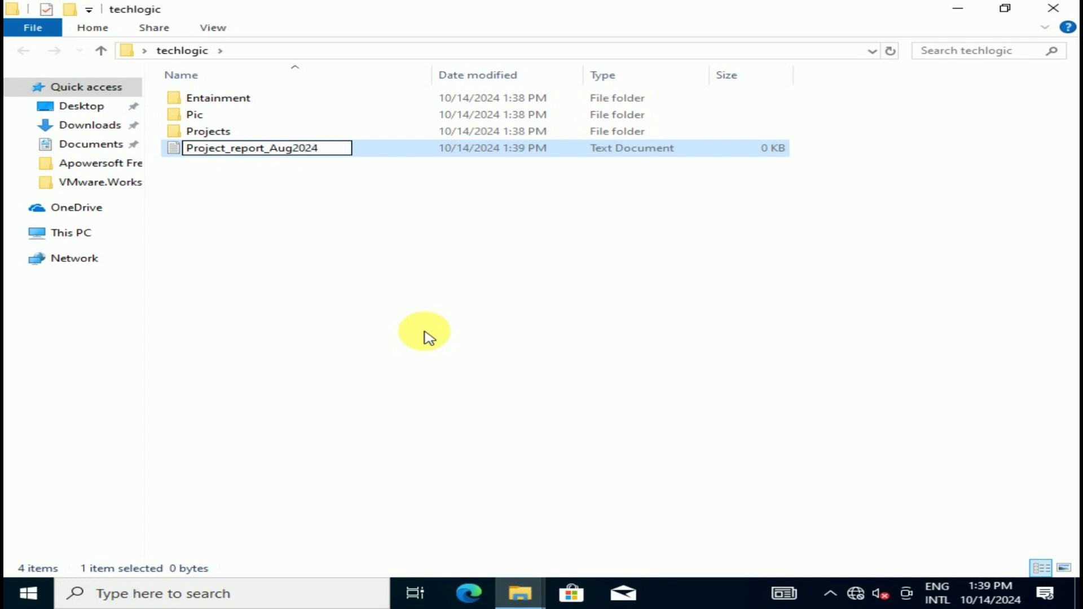
key("Return")
left_click(425, 332)
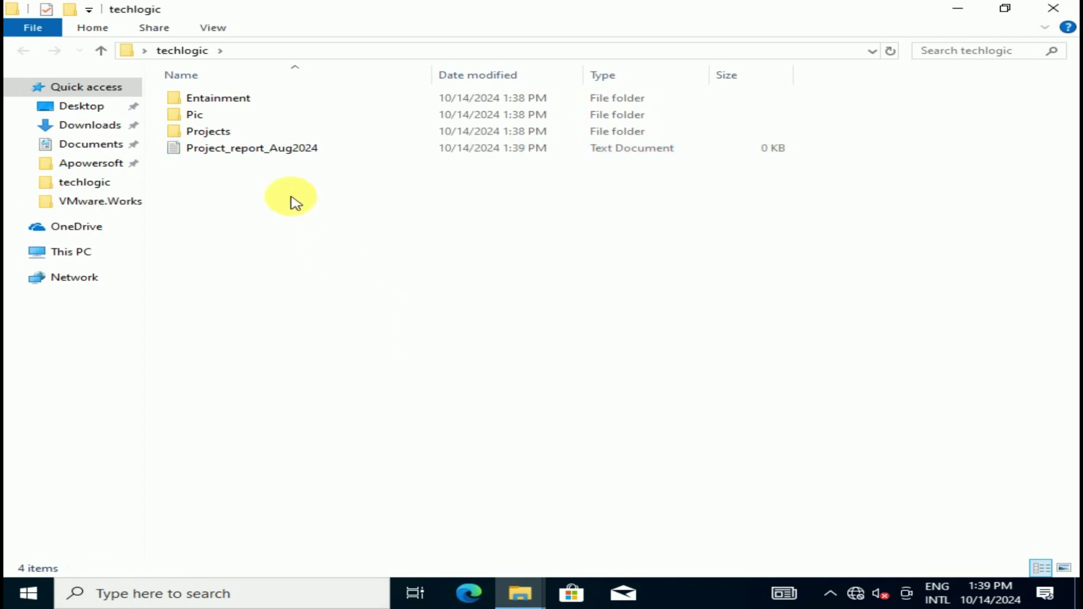
left_click(311, 152)
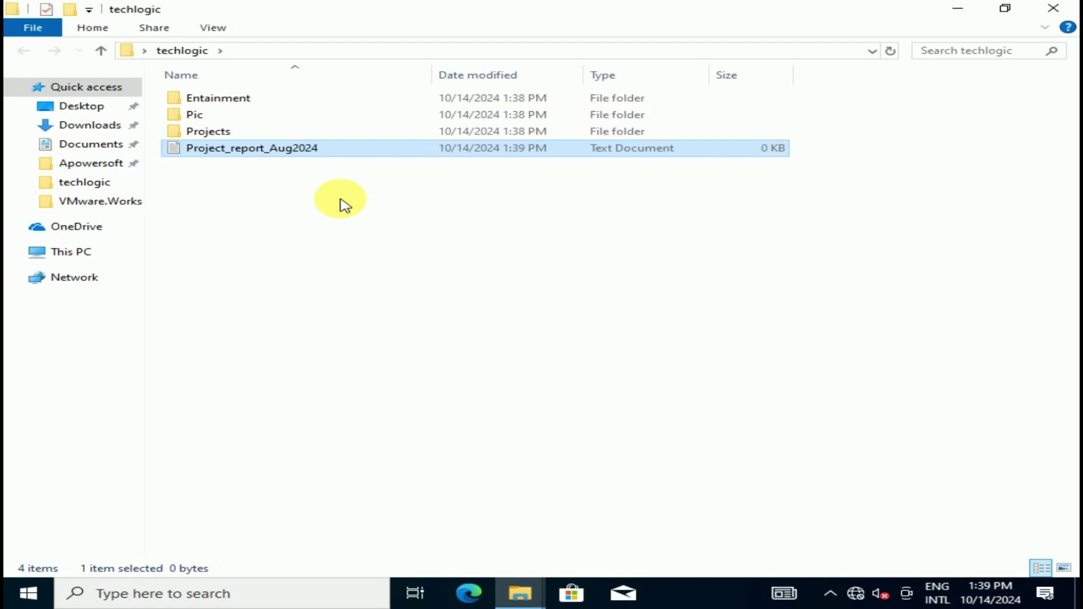
left_click(249, 102)
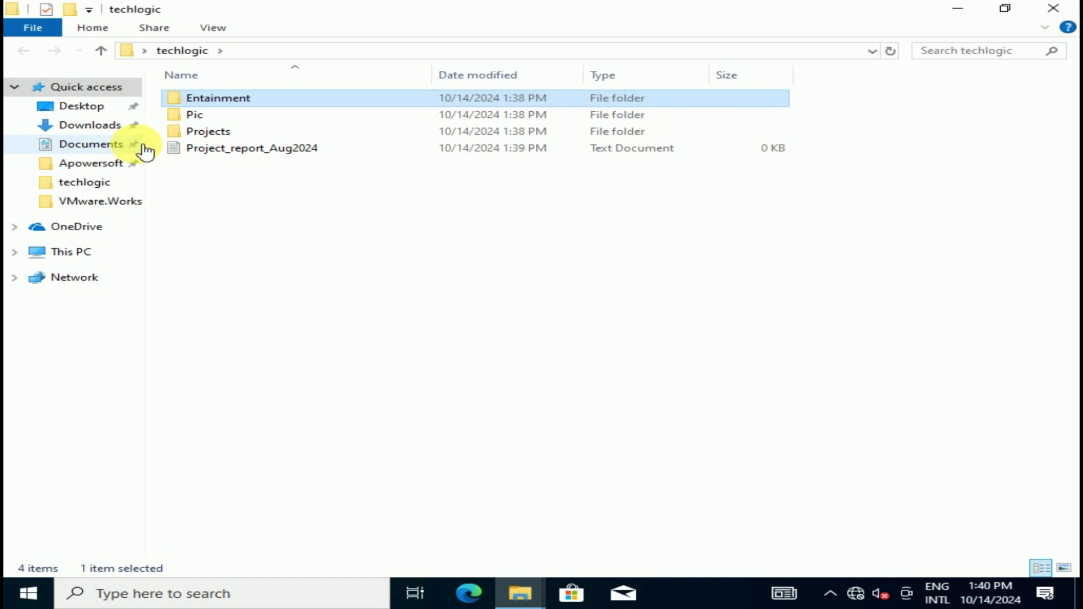
Pin the techlogic folder to Quick access and widen the navigation pane until the full folder names fit.
right_click(102, 184)
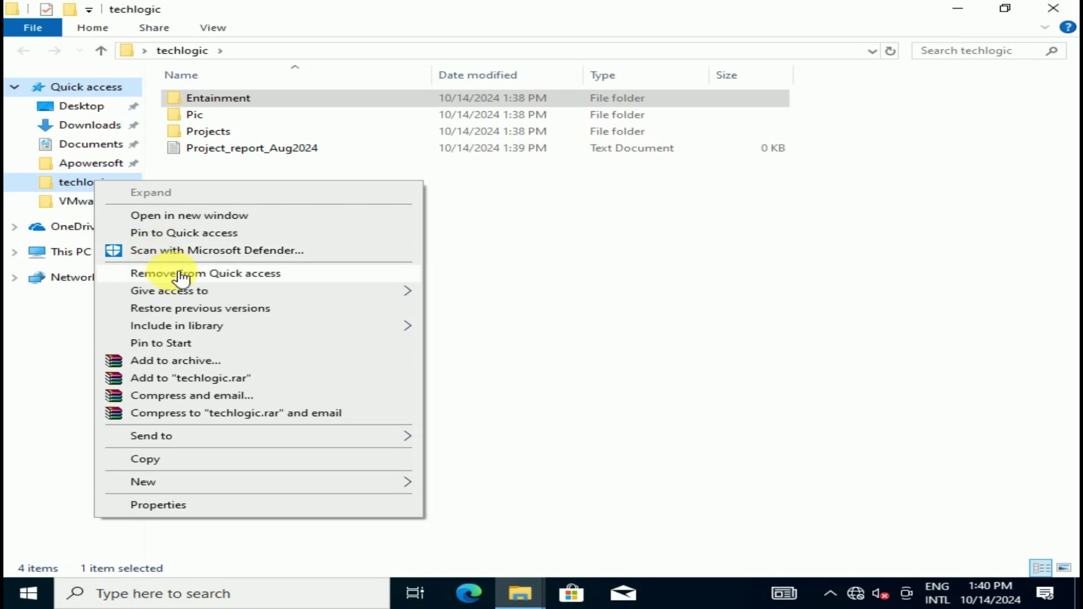
left_click(241, 233)
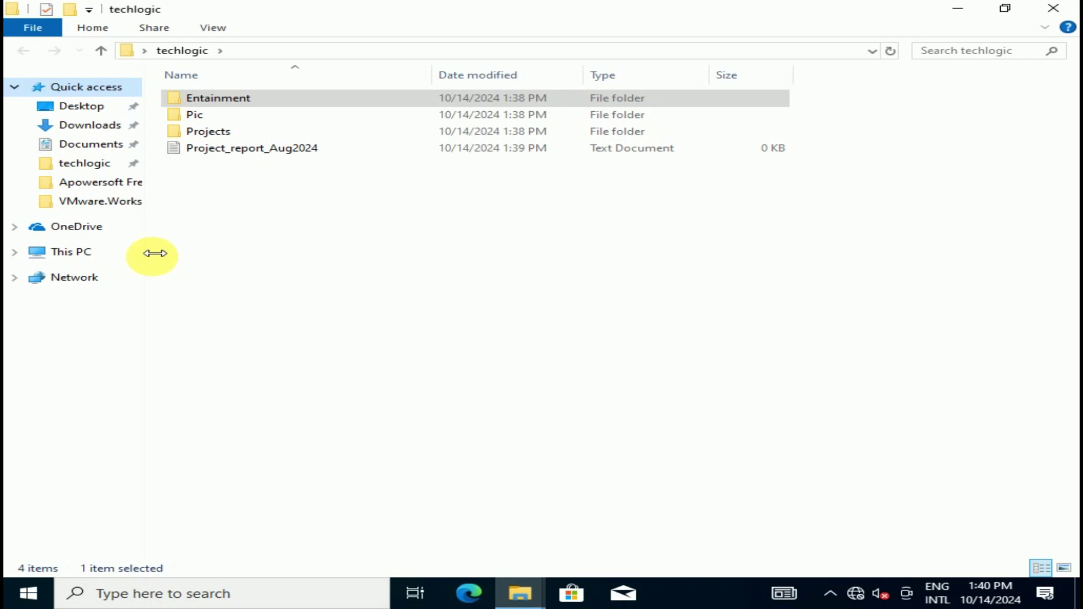
left_click_drag(154, 253, 339, 254)
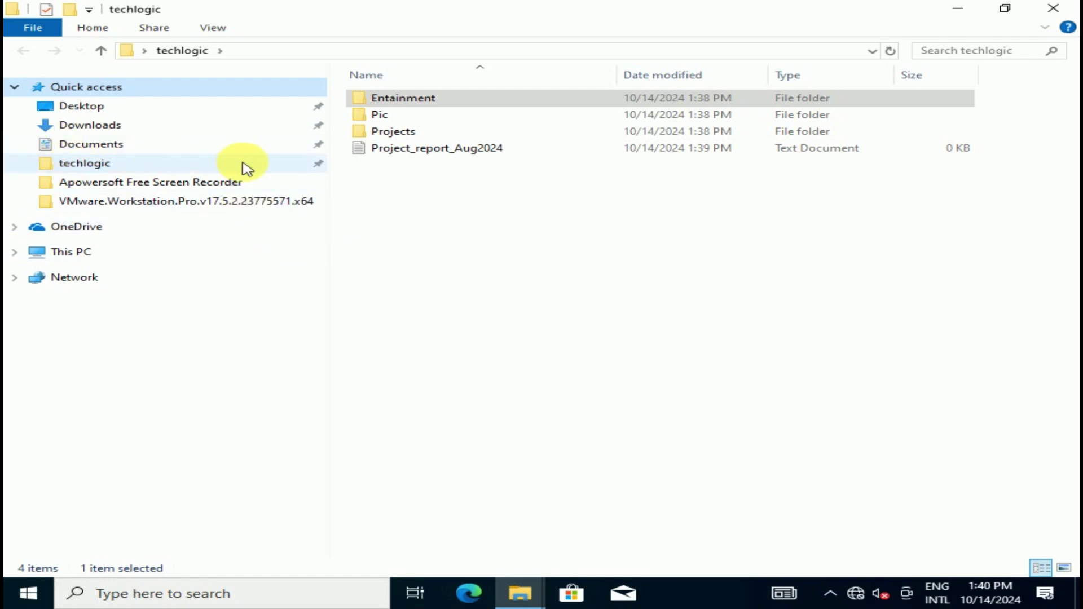
Unpin the techlogic folder from Quick access.
right_click(110, 169)
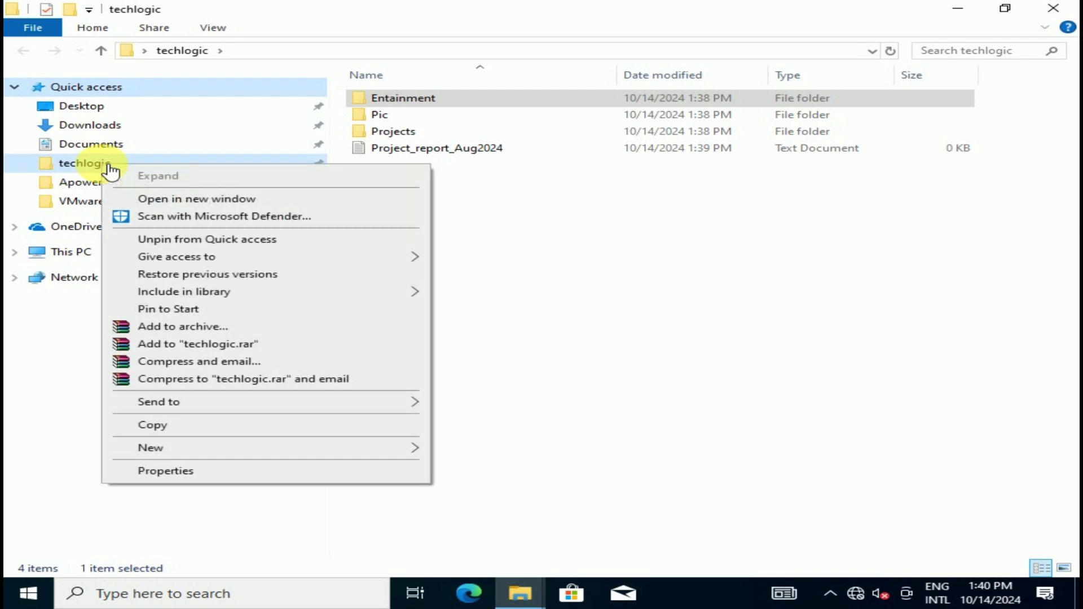
left_click(218, 239)
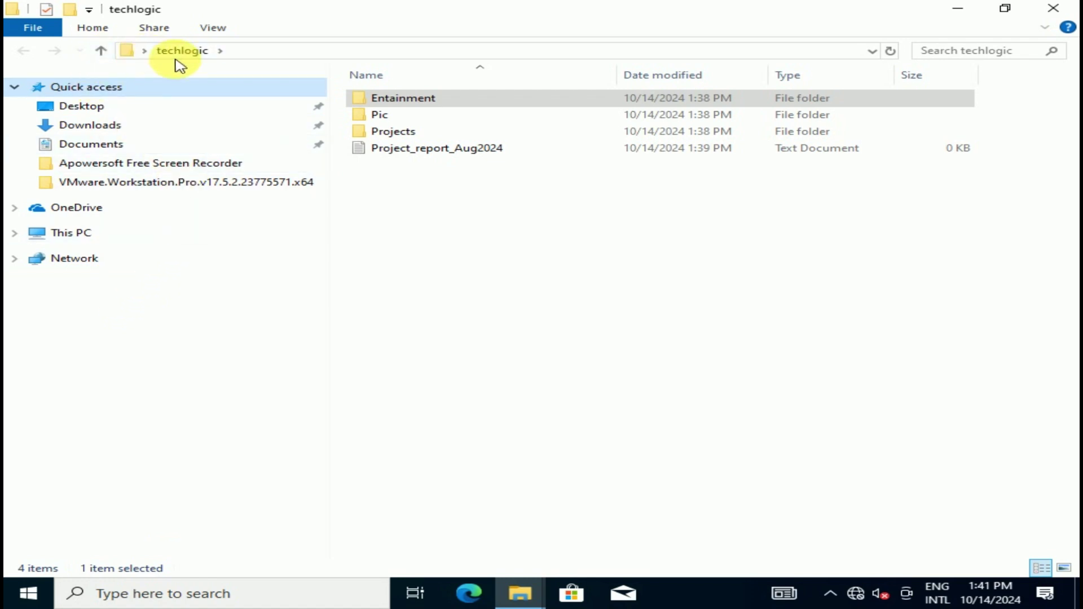
Turn on the display of libraries in the navigation pane and expand the Libraries group.
left_click(222, 39)
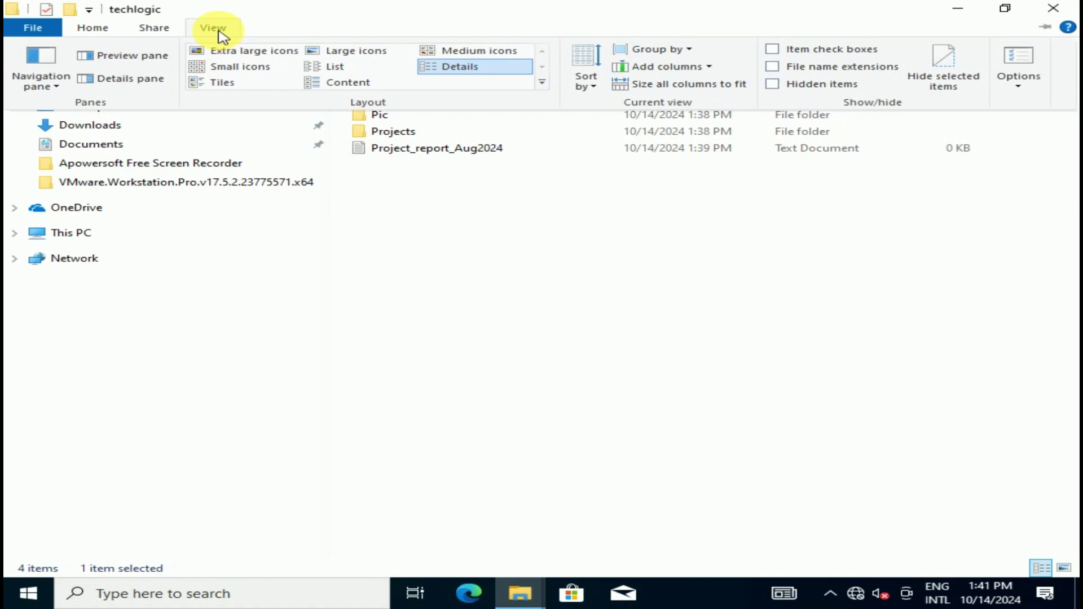
left_click(58, 90)
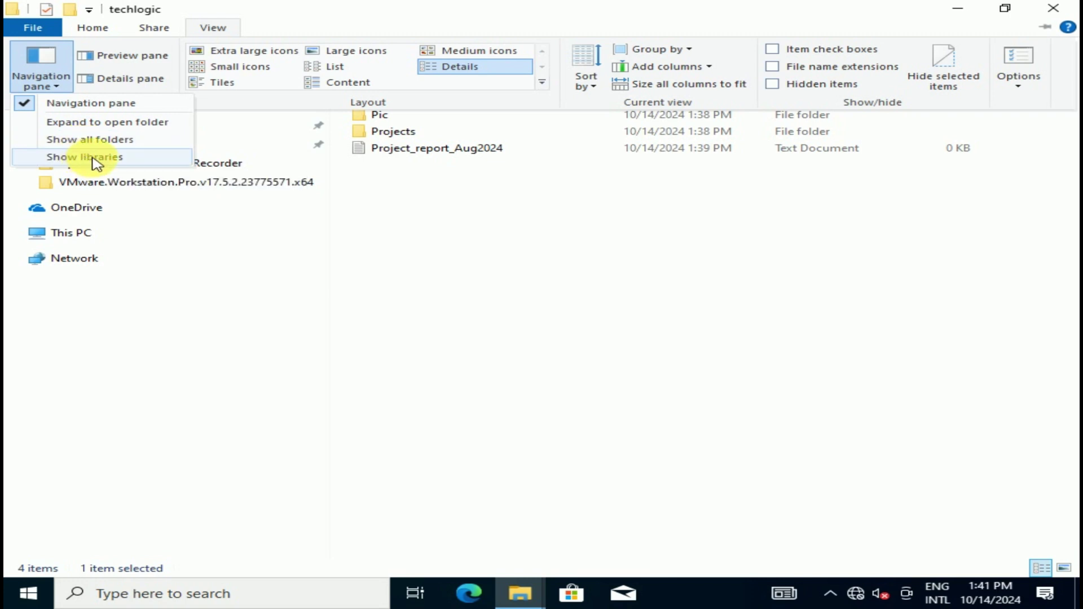
left_click(97, 159)
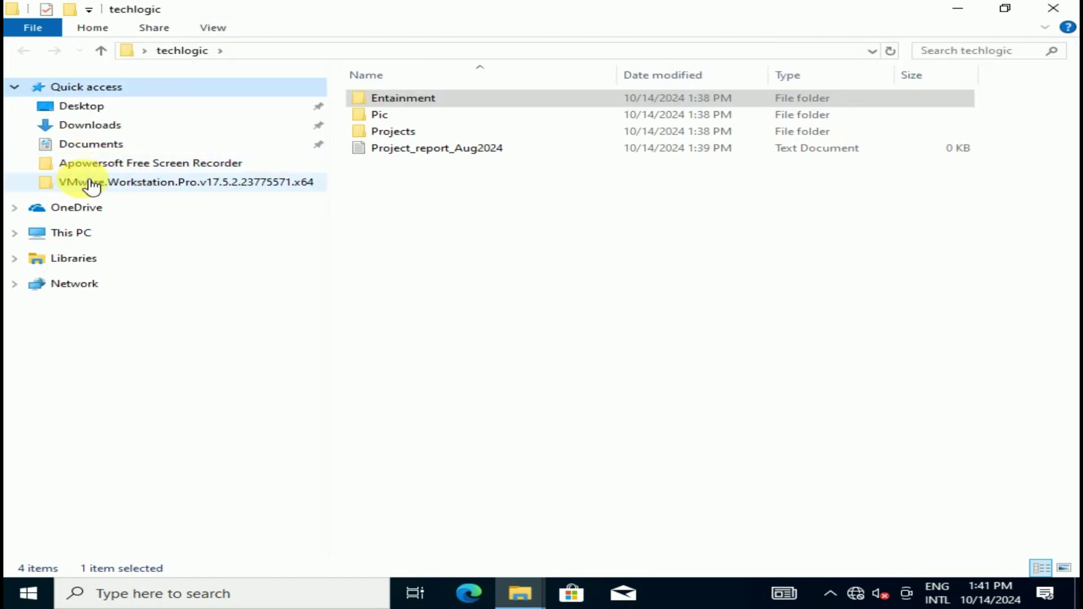
left_click(15, 260)
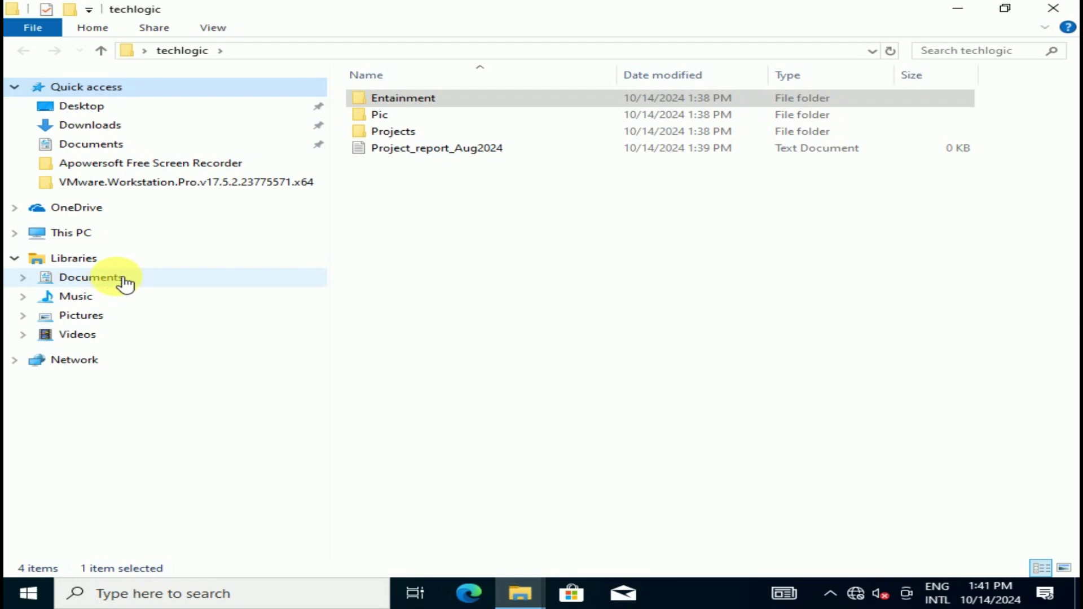
left_click(16, 259)
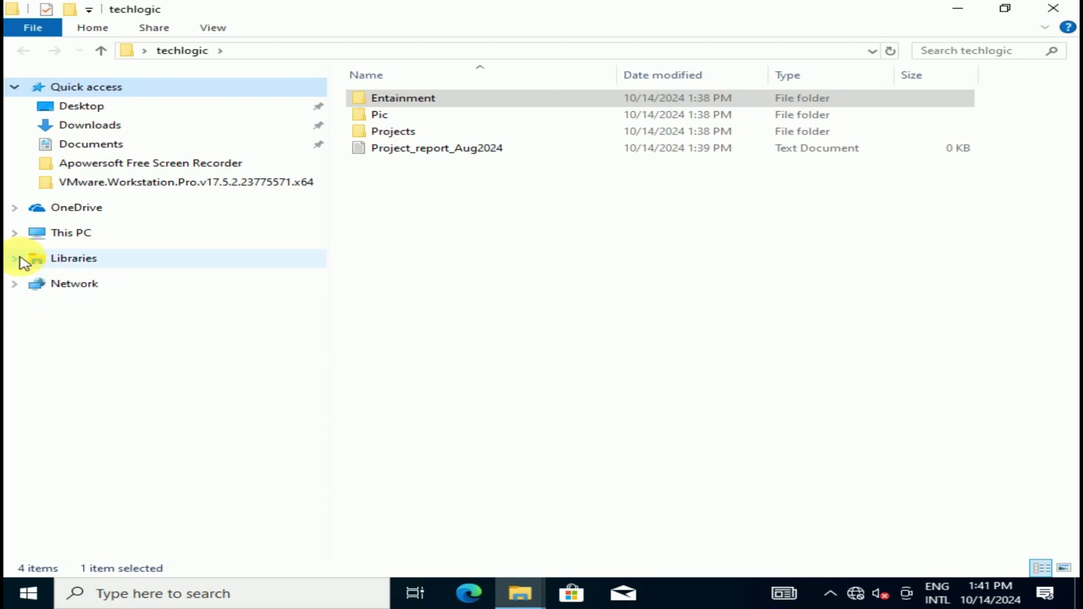
left_click(14, 261)
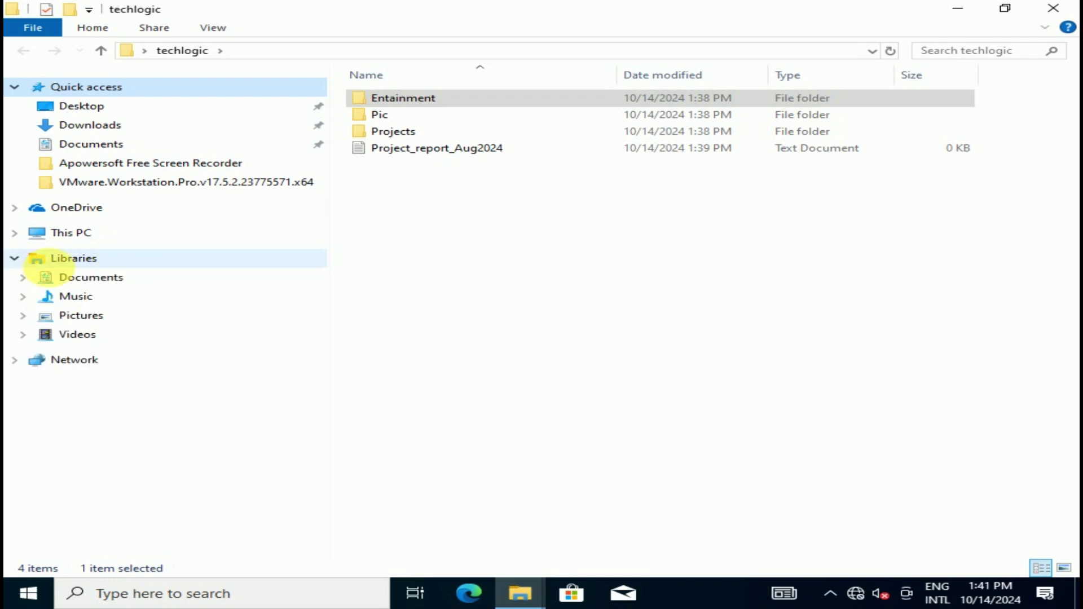
Create a new library named Office_Data under Libraries.
right_click(92, 264)
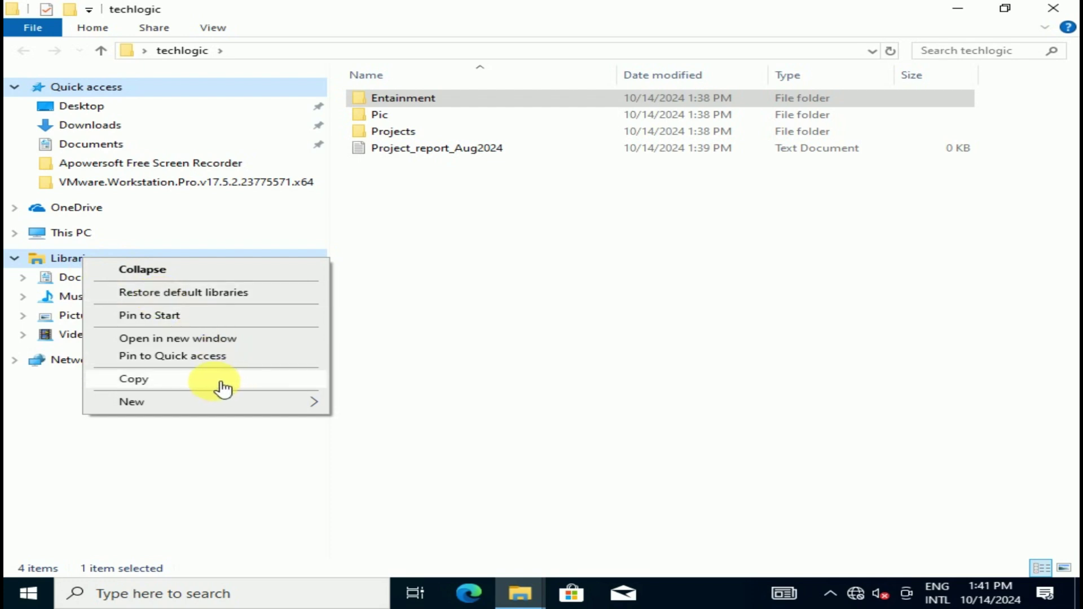
mouse_move(283, 403)
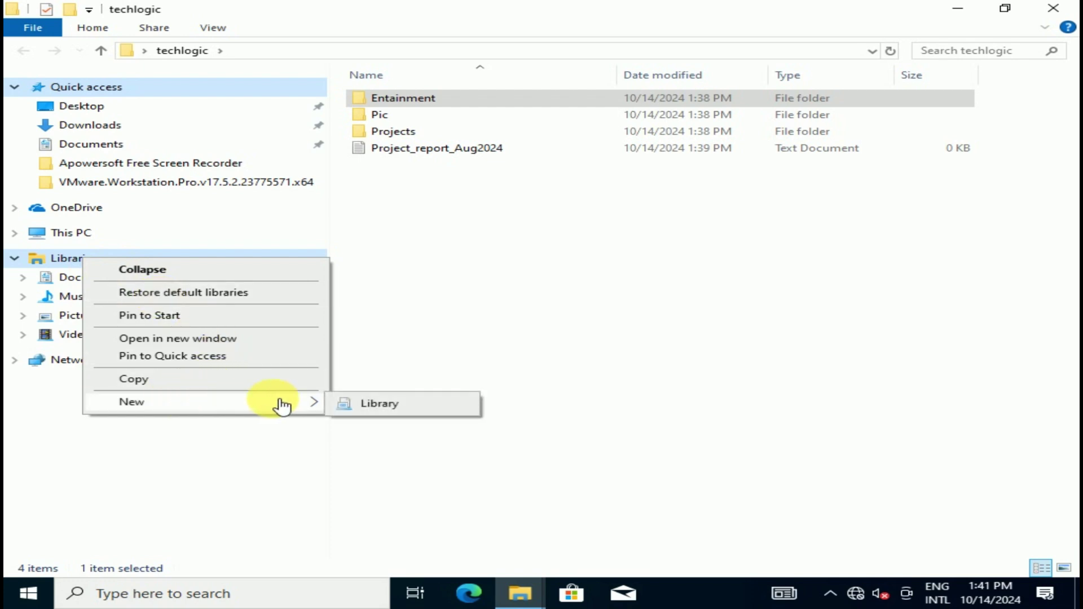
left_click(419, 412)
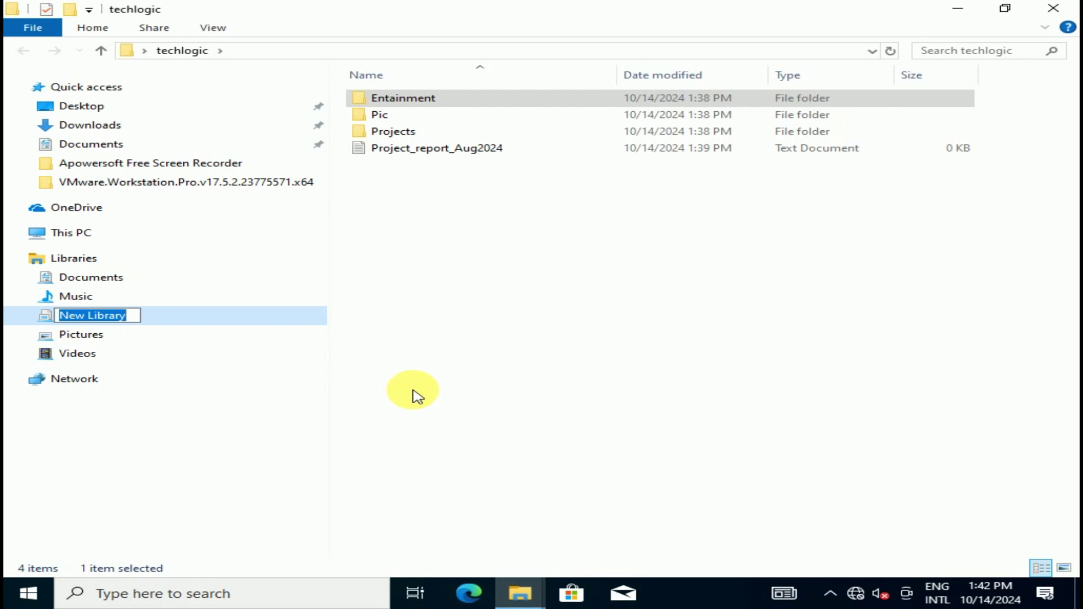
type("O")
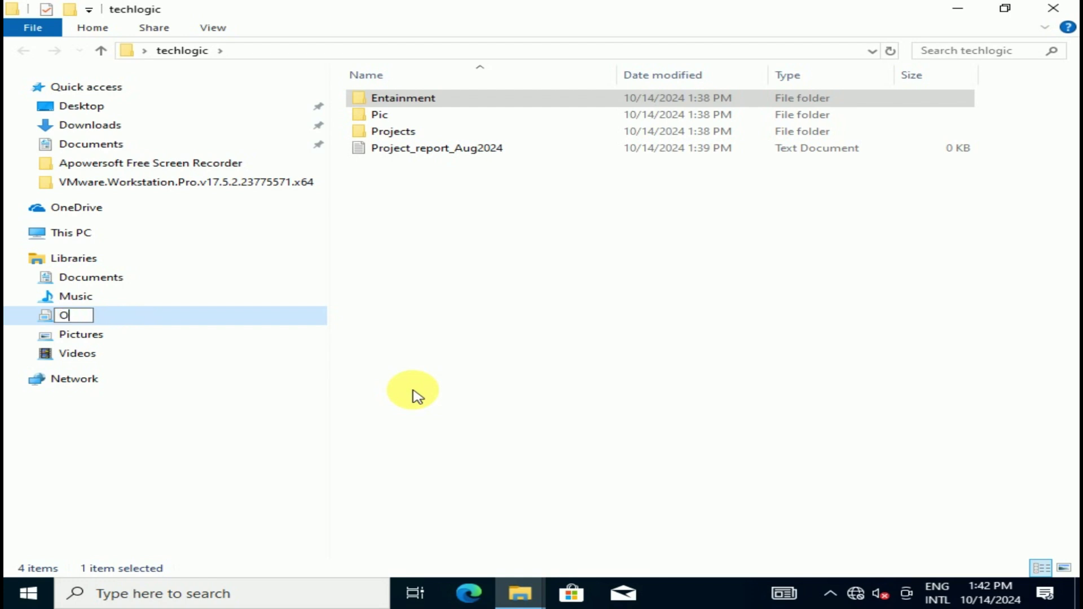
type("ffice_Data")
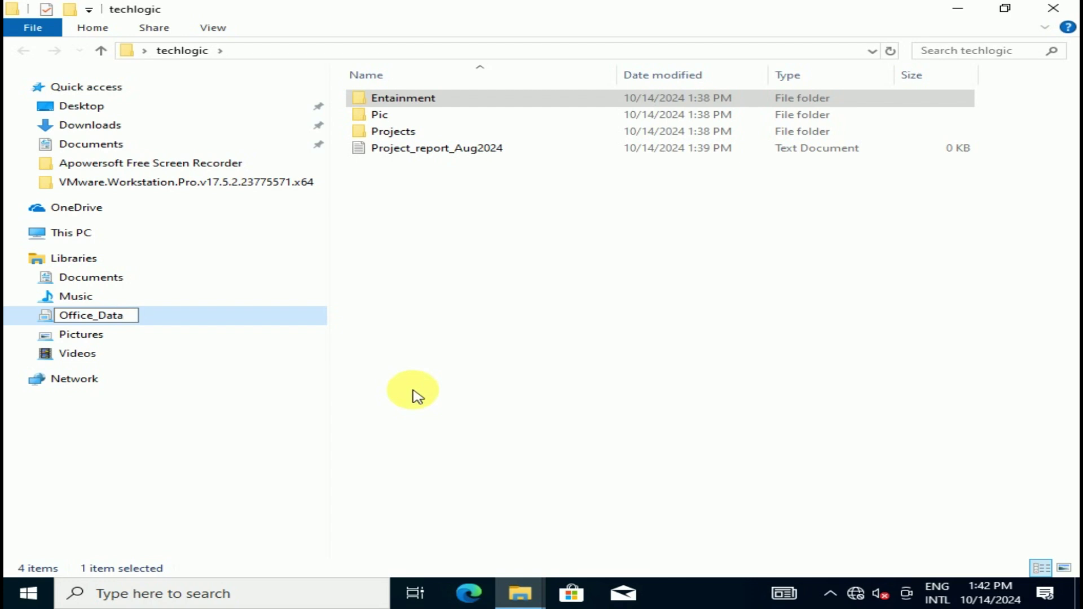
key("Return")
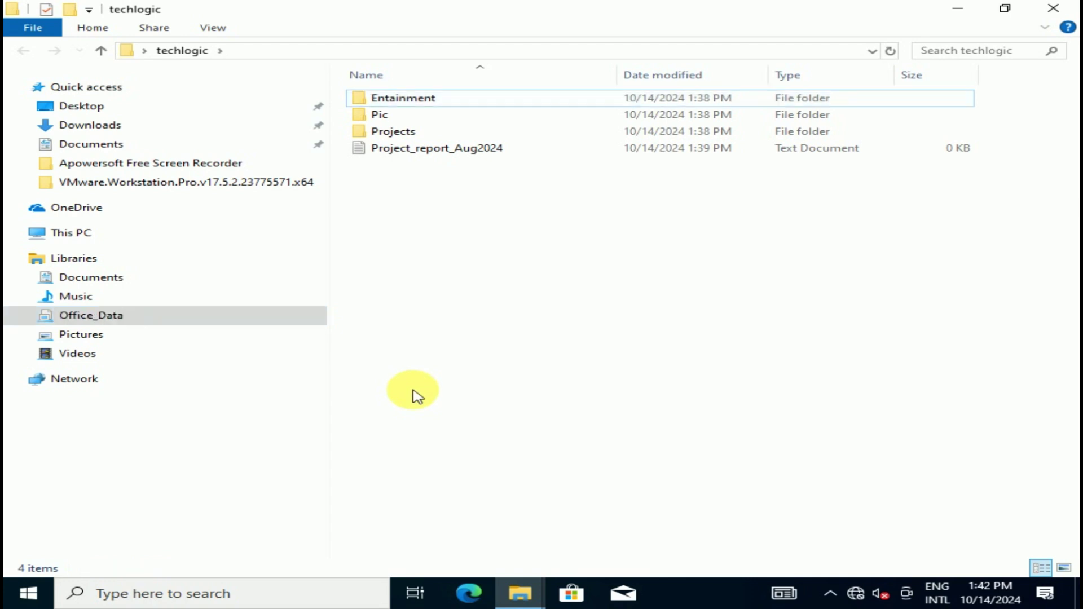
Open the Office_Data library, look at the folders that could be included in it, and return to the techlogic folder.
left_click(25, 316)
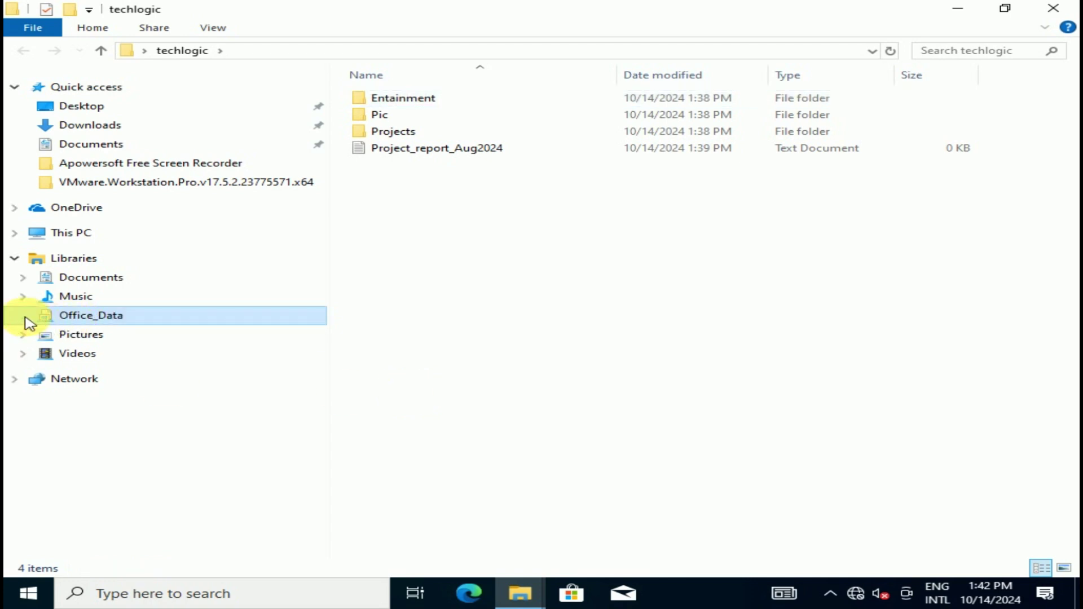
left_click(139, 317)
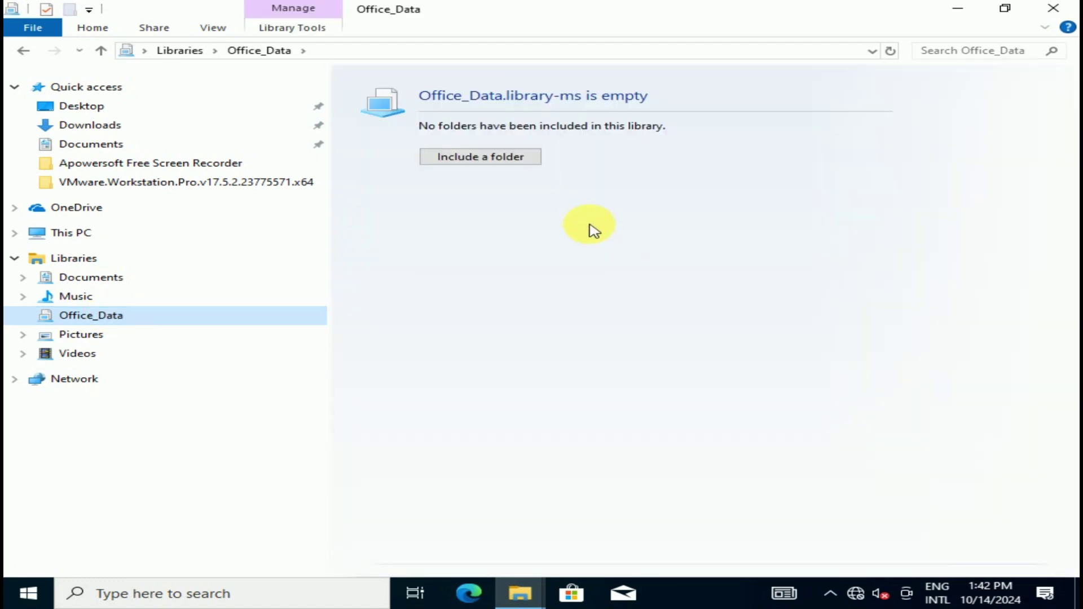
left_click(513, 158)
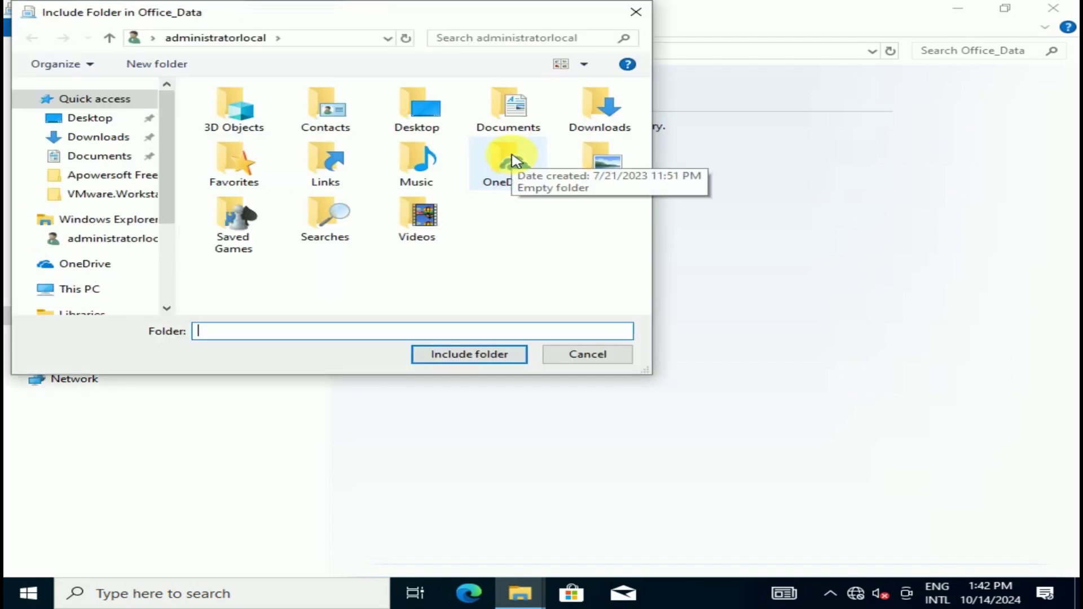
left_click(581, 364)
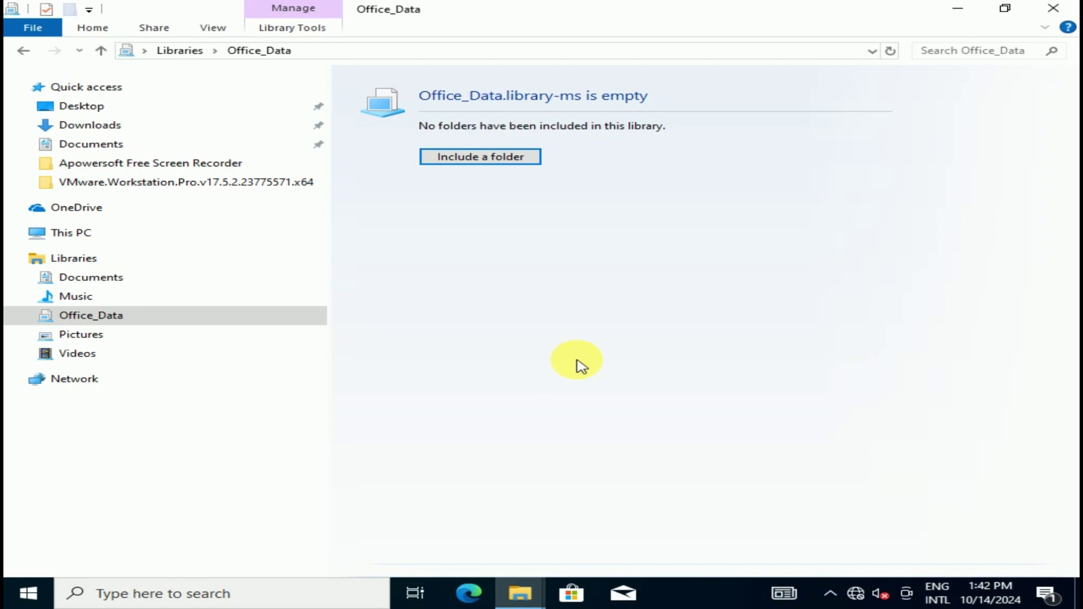
left_click(19, 52)
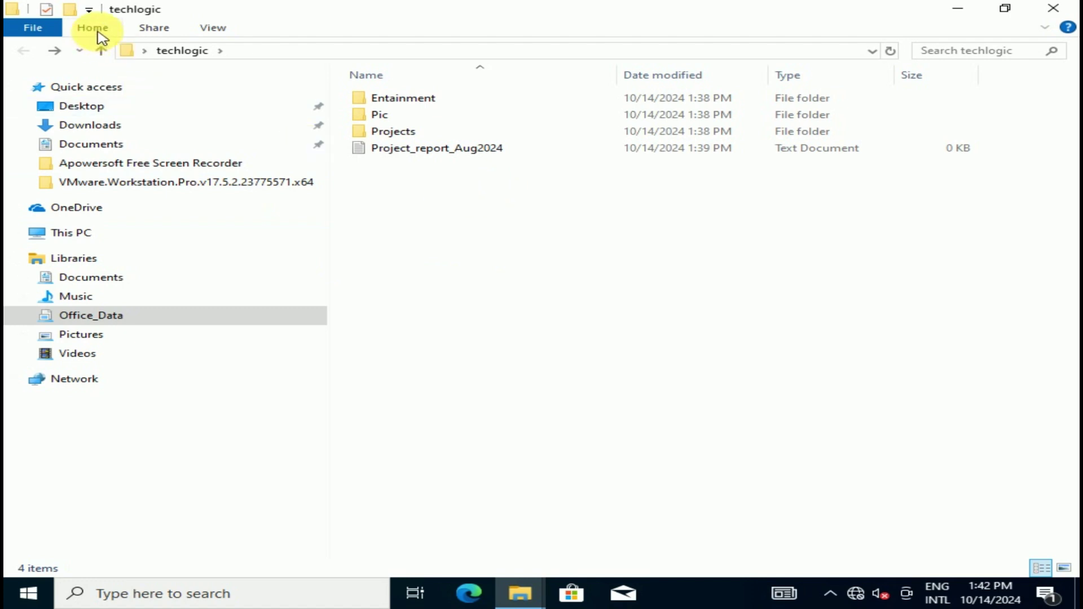
Show the preview pane in the techlogic folder and hide it again.
left_click(213, 28)
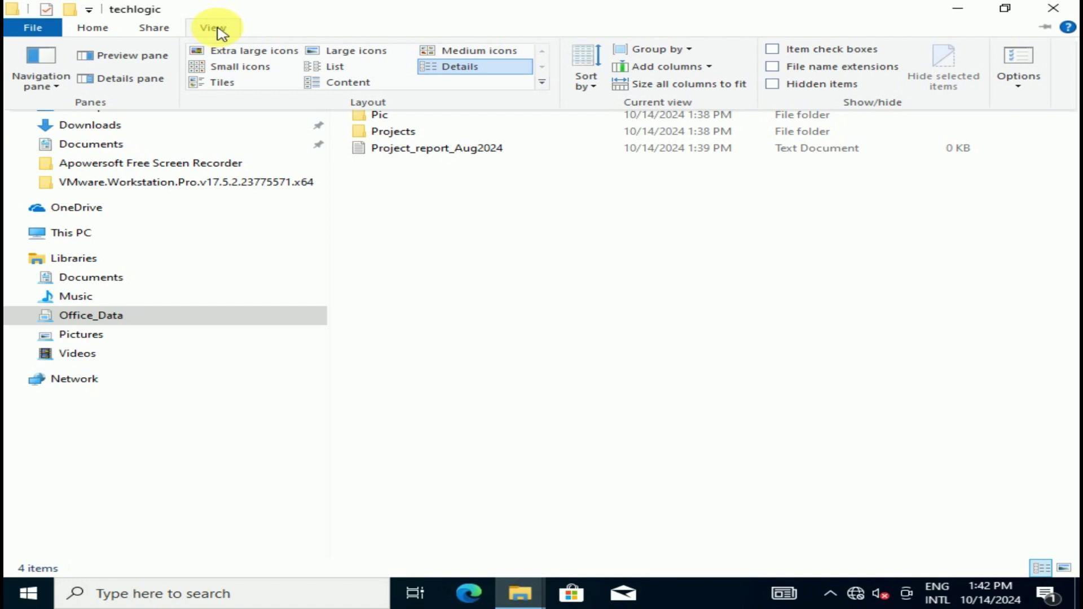
left_click(124, 58)
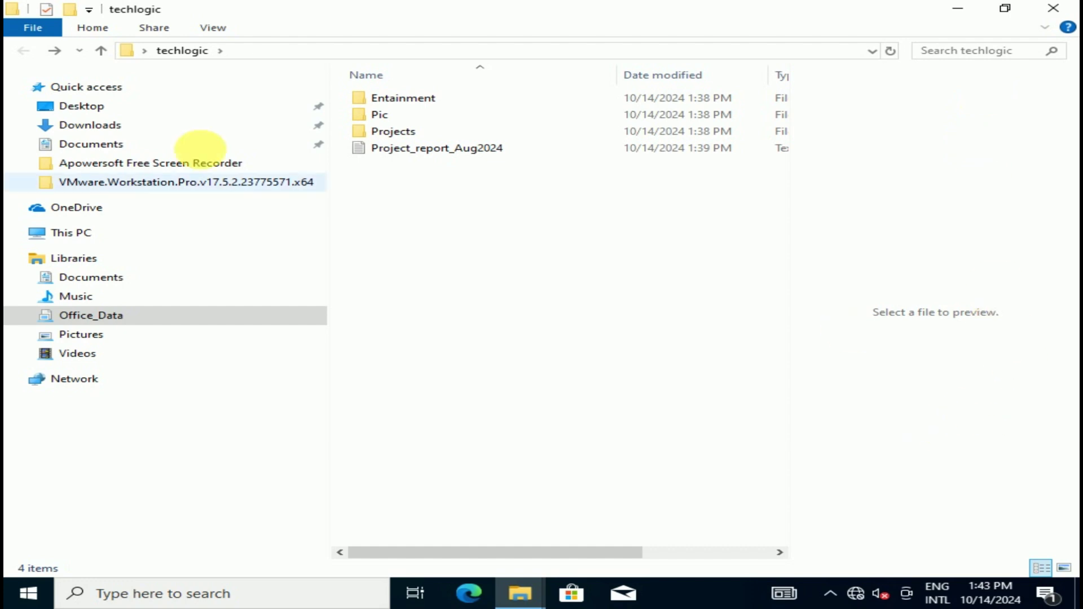
left_click(214, 29)
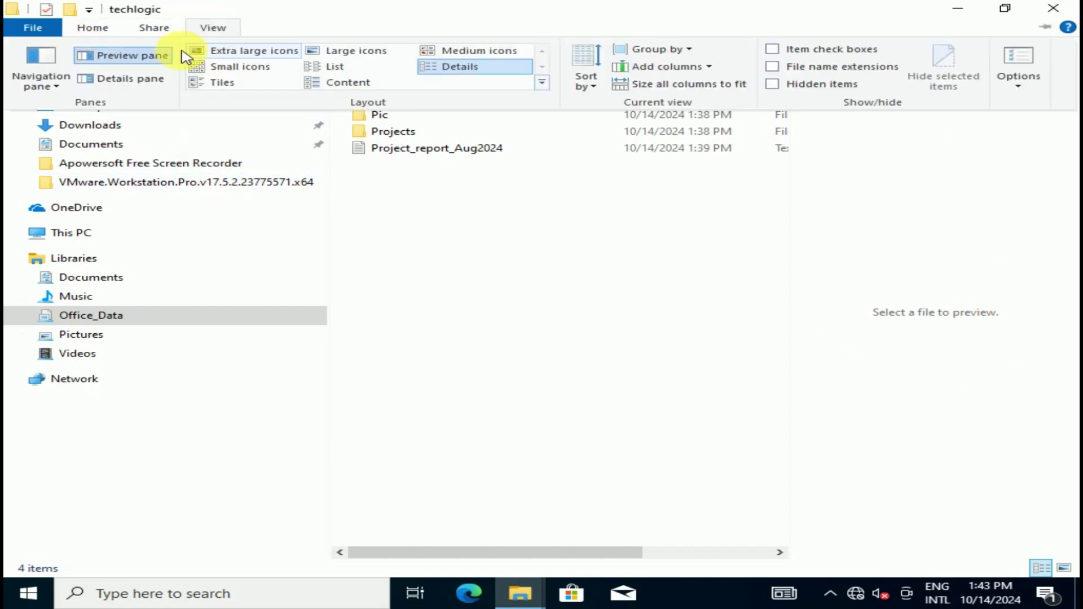
left_click(152, 58)
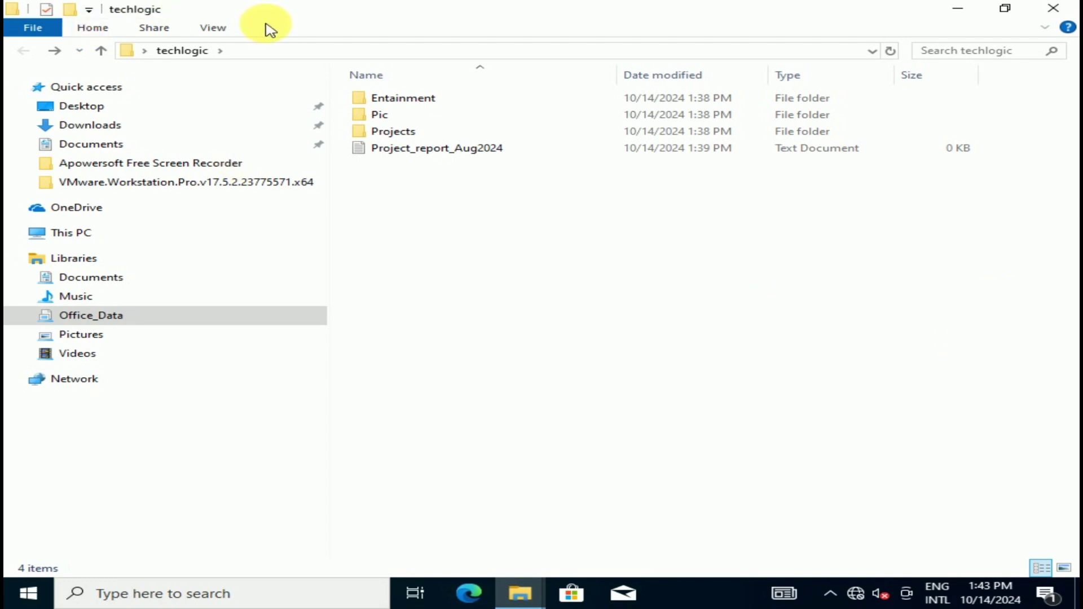
Show the details pane to examine the properties of Project_report_Aug2024, and hide the pane again.
left_click(233, 34)
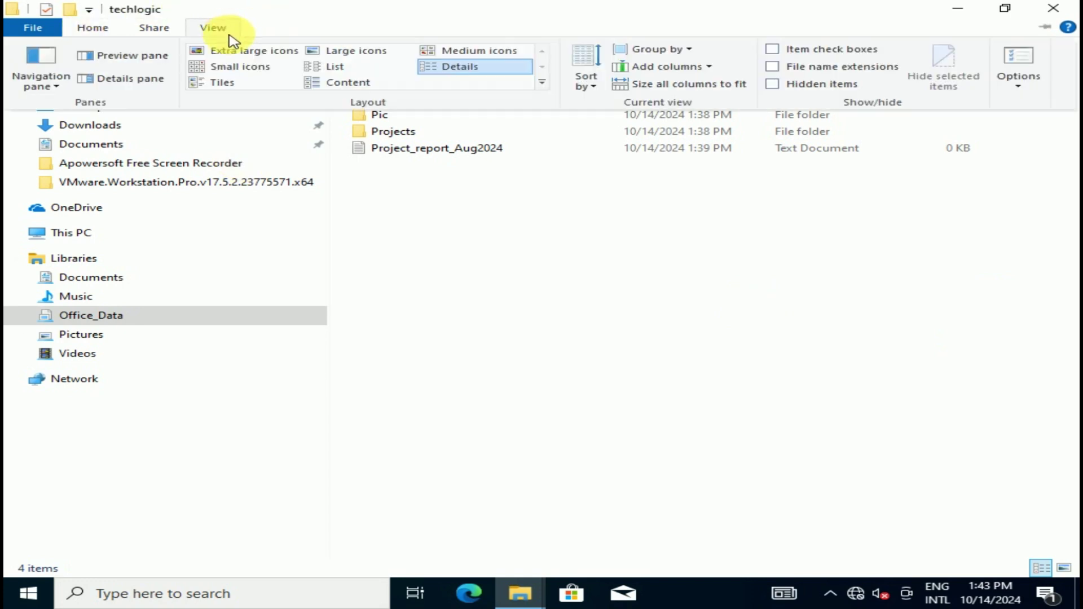
left_click(137, 82)
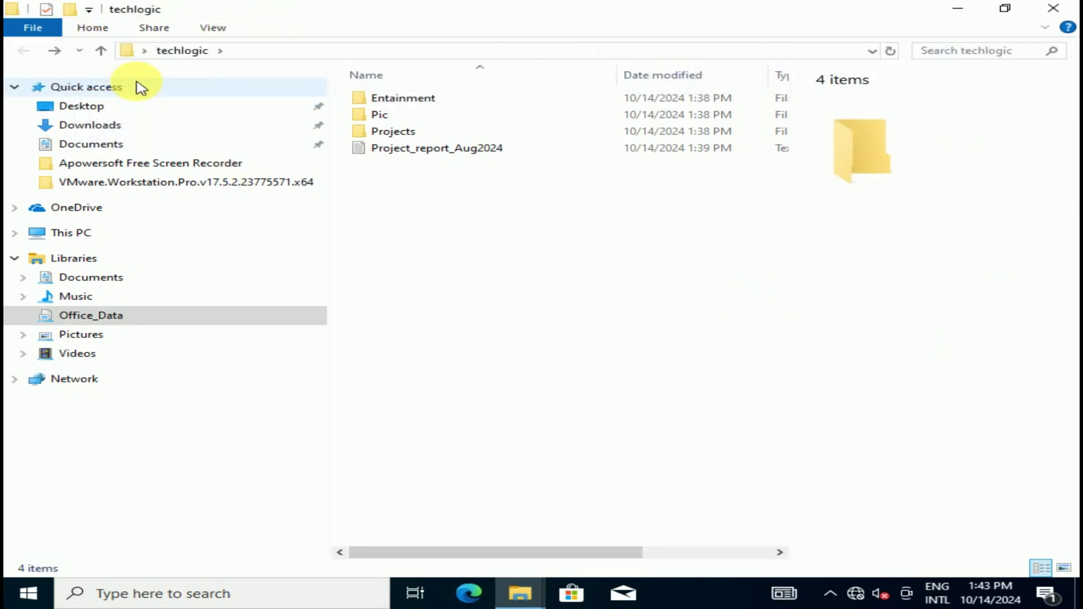
left_click(433, 157)
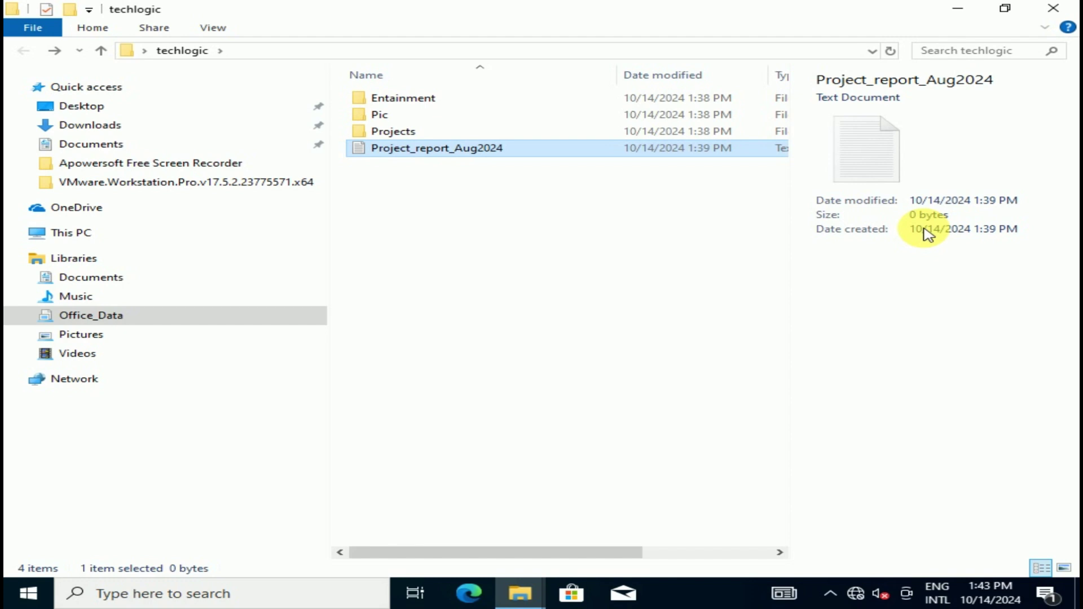
left_click(212, 28)
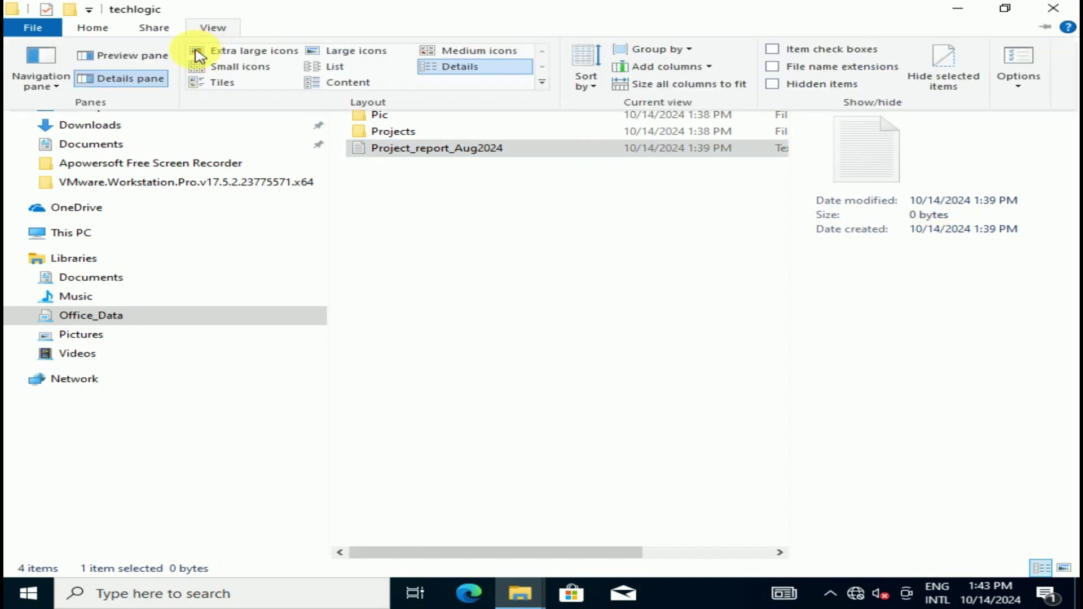
left_click(117, 80)
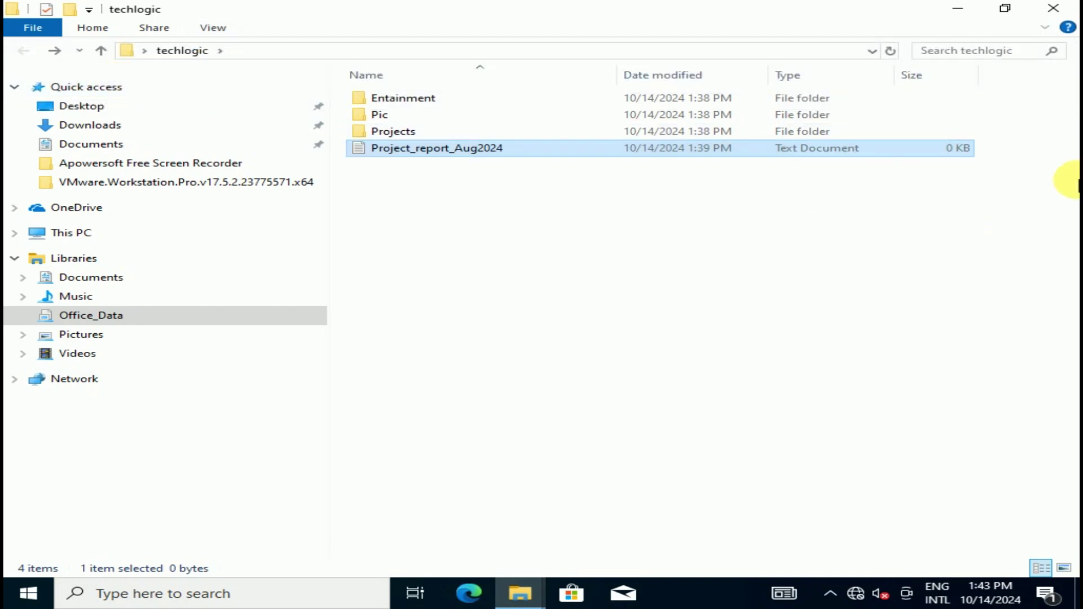
Try the Extra large icons, Small icons and Tiles layouts on the techlogic folder's contents.
left_click(213, 31)
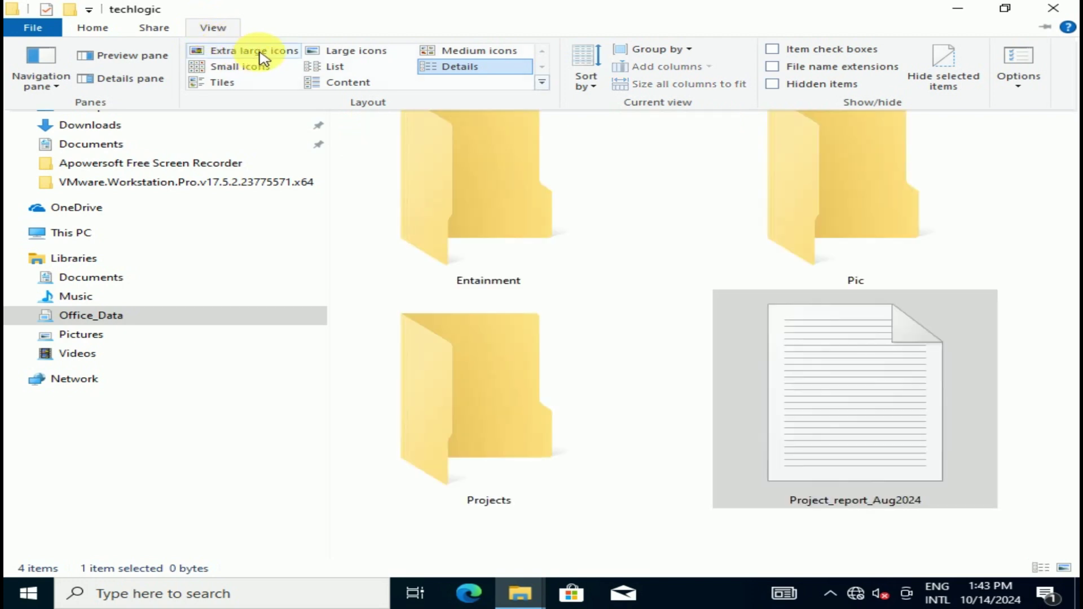
left_click(261, 54)
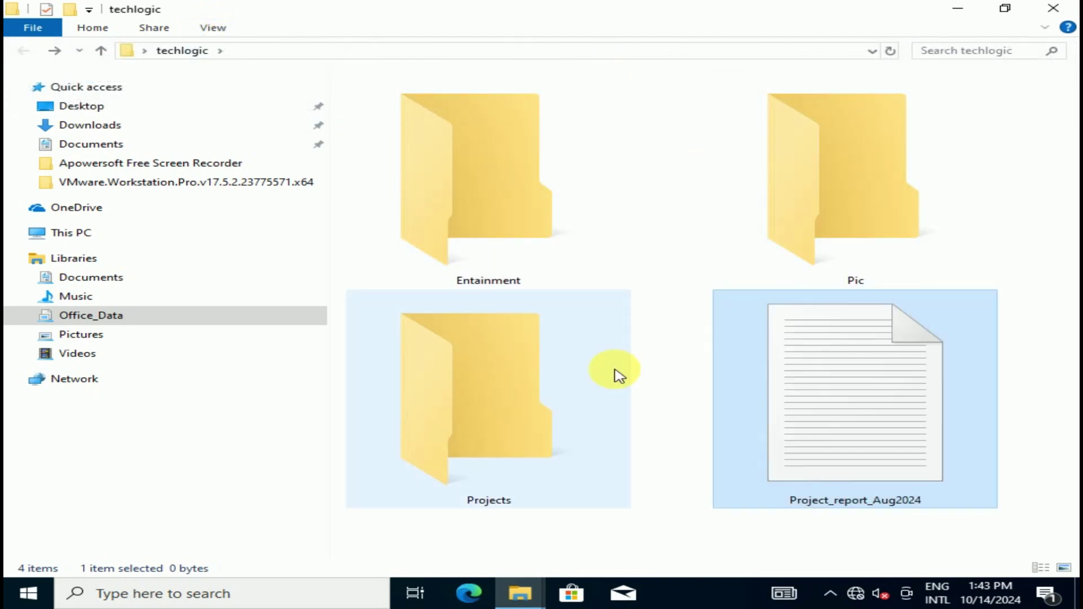
left_click(216, 29)
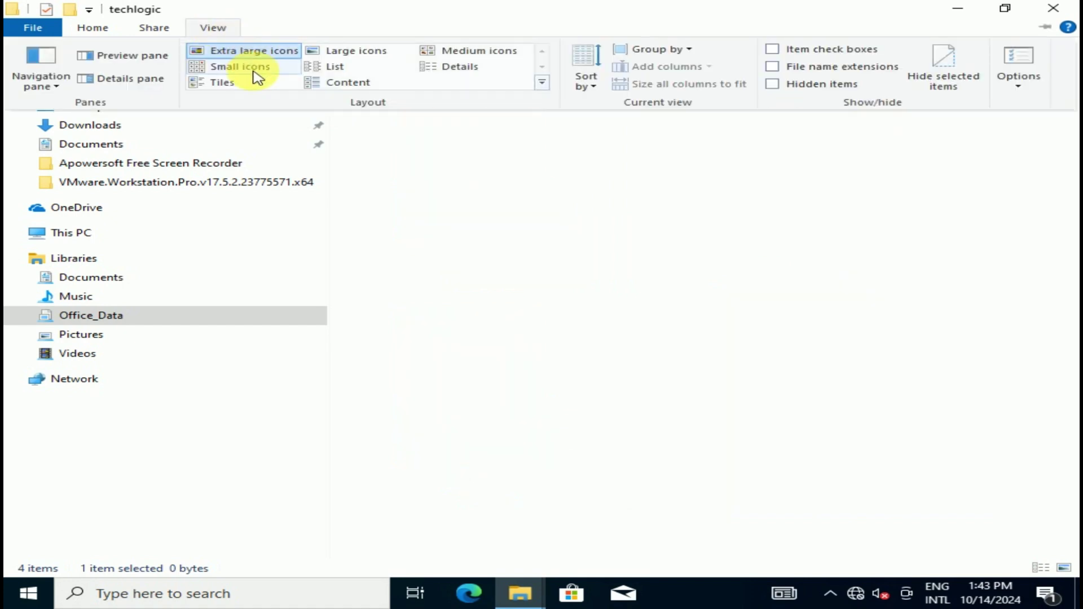
left_click(255, 73)
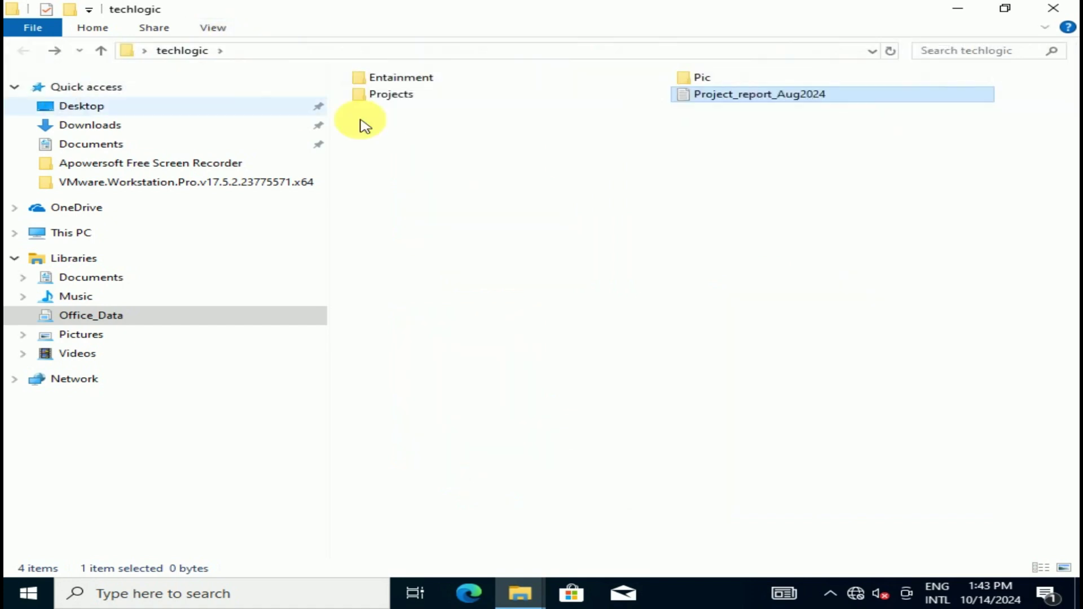
left_click(213, 27)
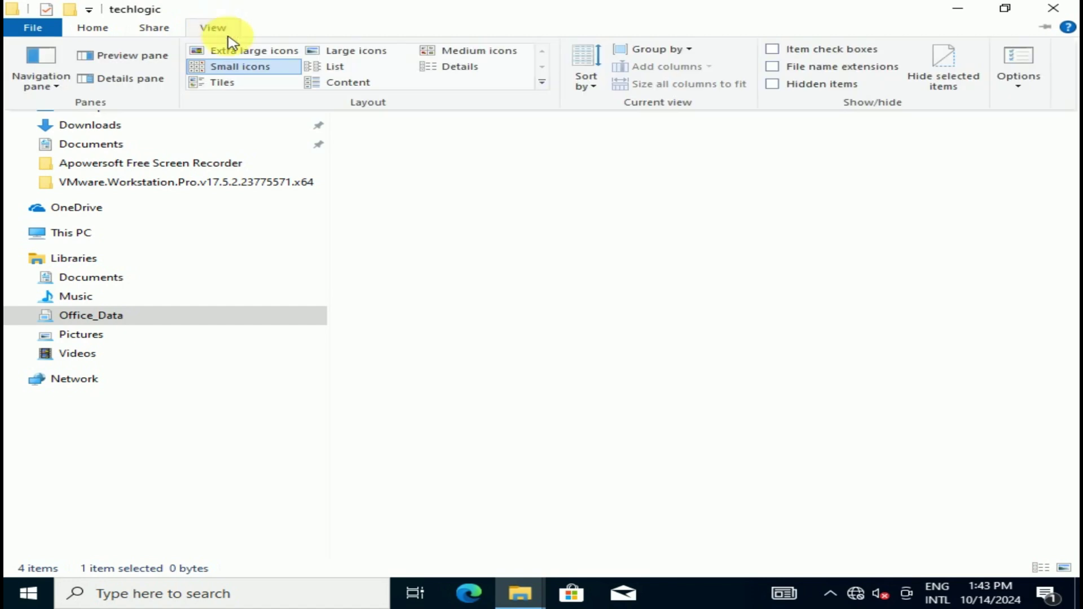
left_click(244, 83)
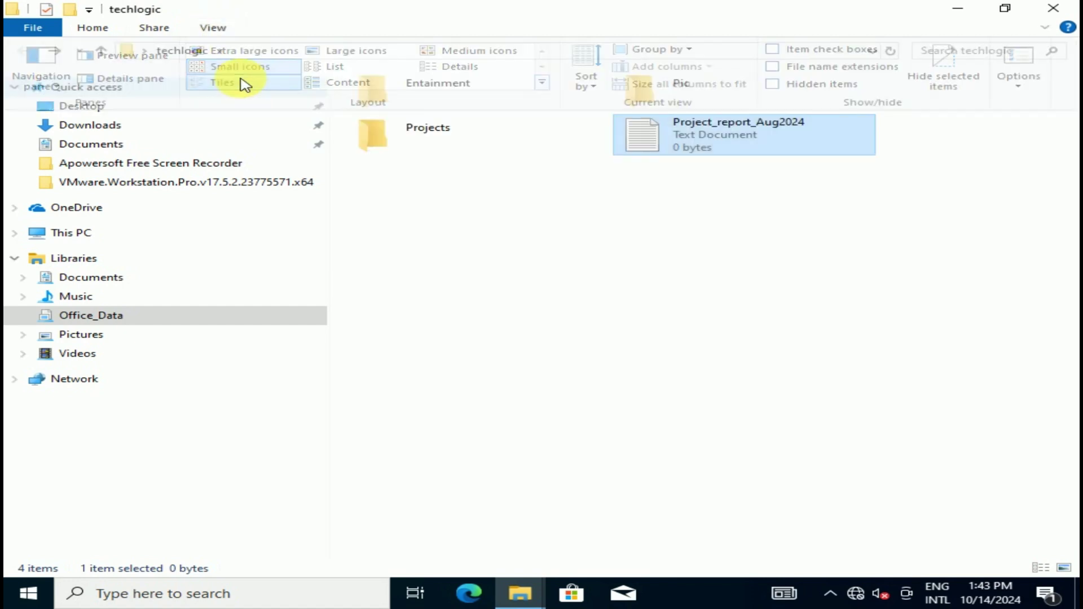
Try the Large icons, List and Content layouts on the techlogic folder, and return it to the Details layout.
left_click(214, 28)
left_click(370, 52)
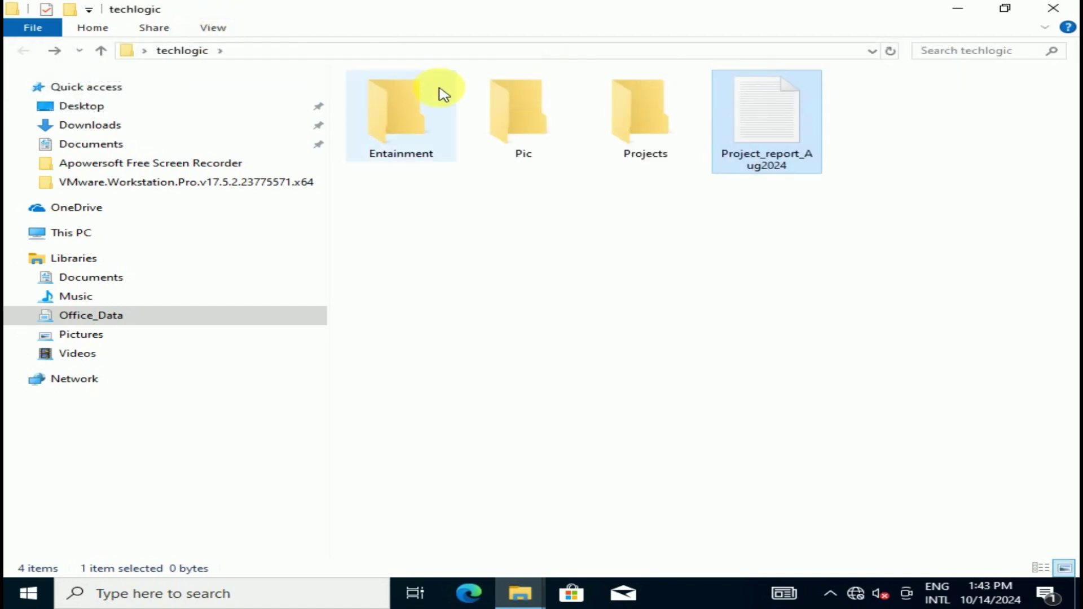
left_click(219, 29)
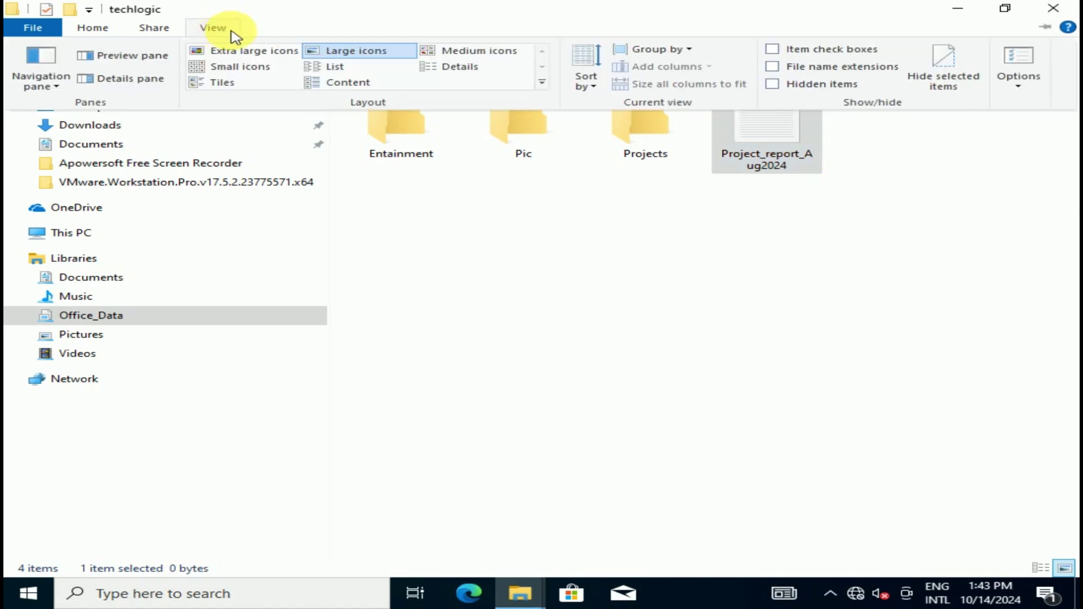
left_click(366, 69)
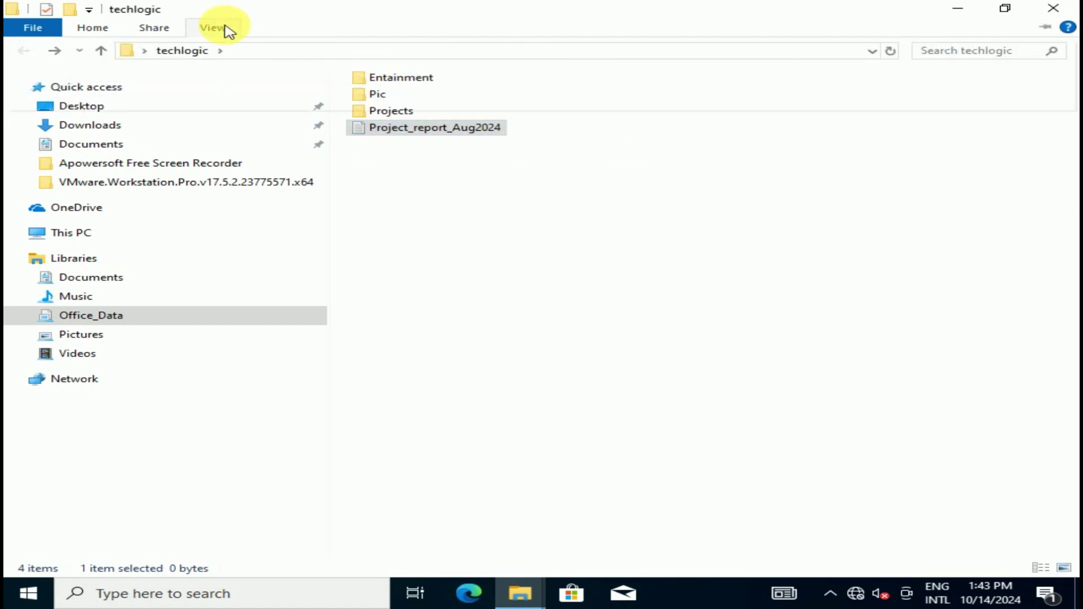
left_click(225, 28)
left_click(358, 83)
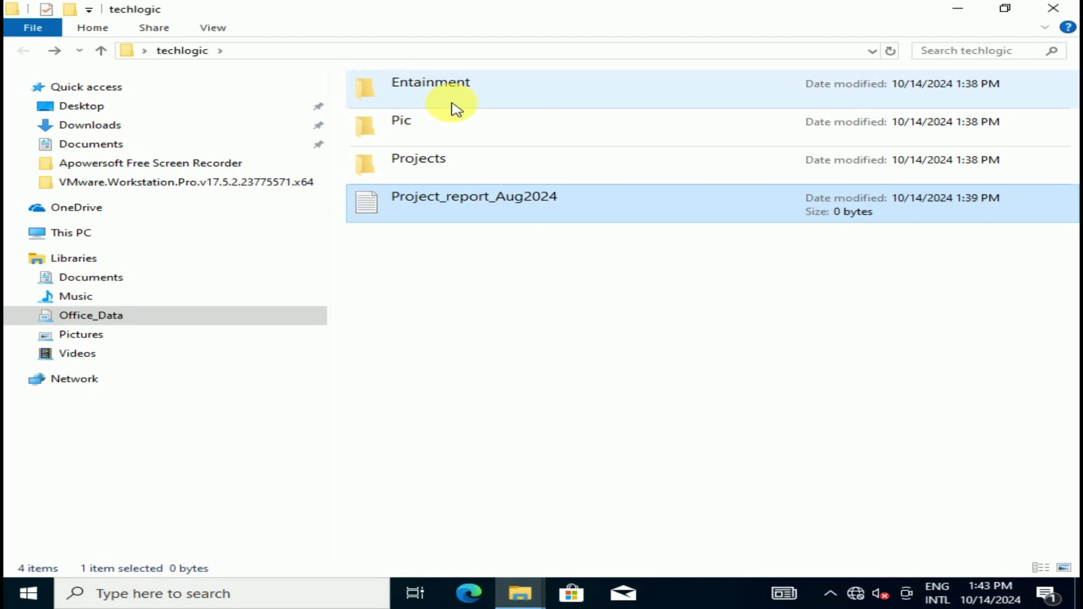
left_click(237, 31)
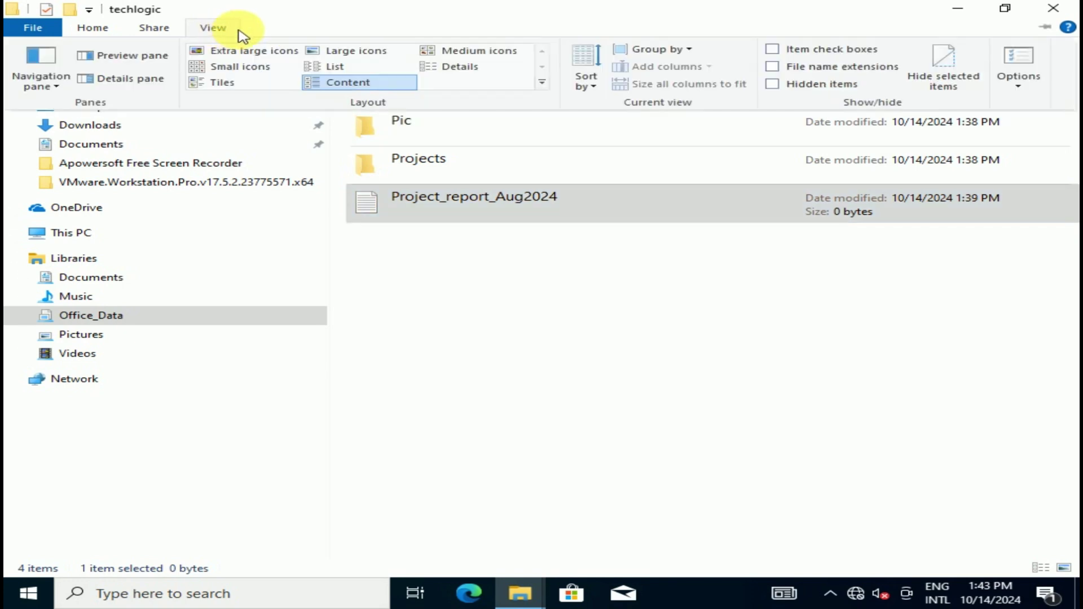
left_click(476, 67)
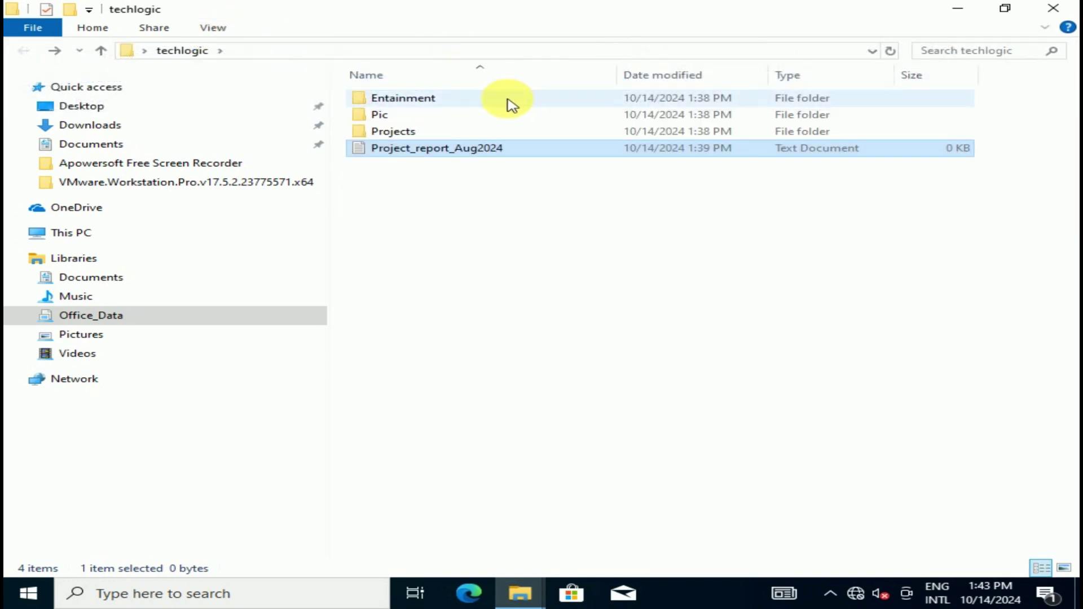
Examine the sorting options available for the techlogic folder's contents.
left_click(217, 30)
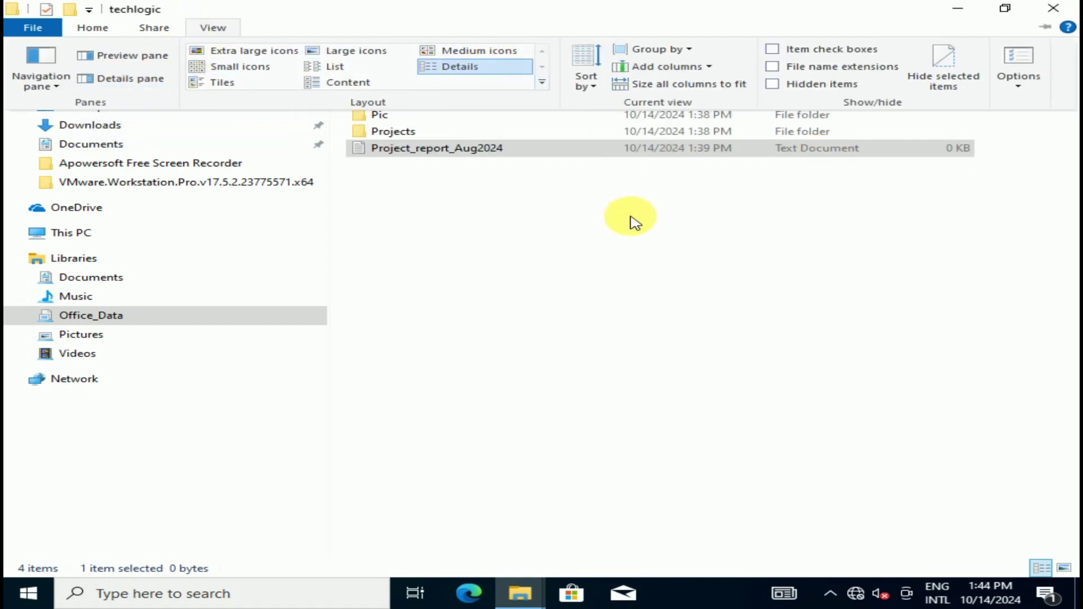
left_click(525, 210)
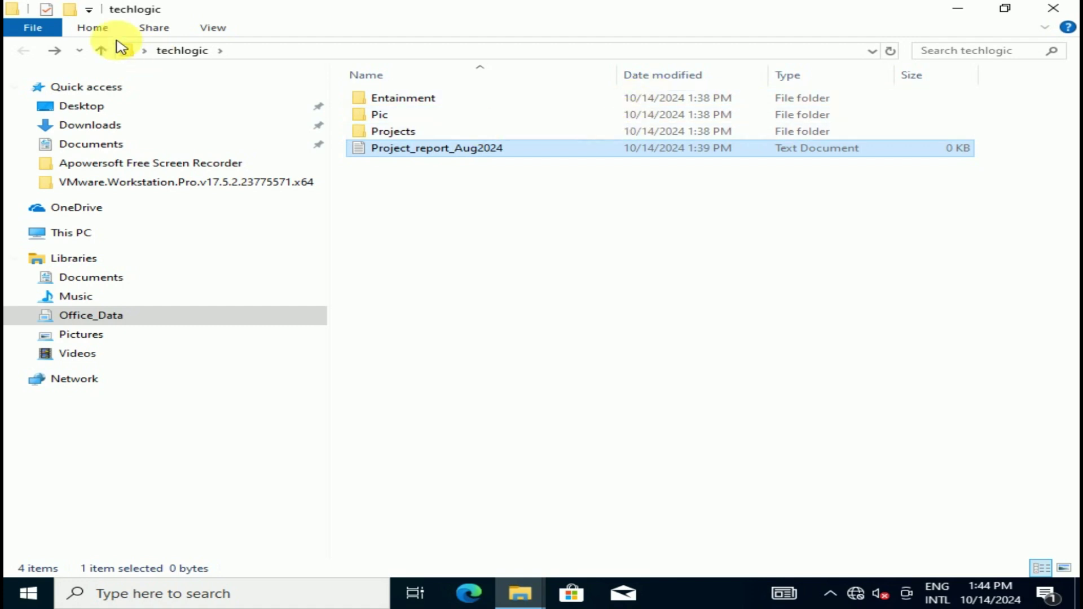
left_click(218, 30)
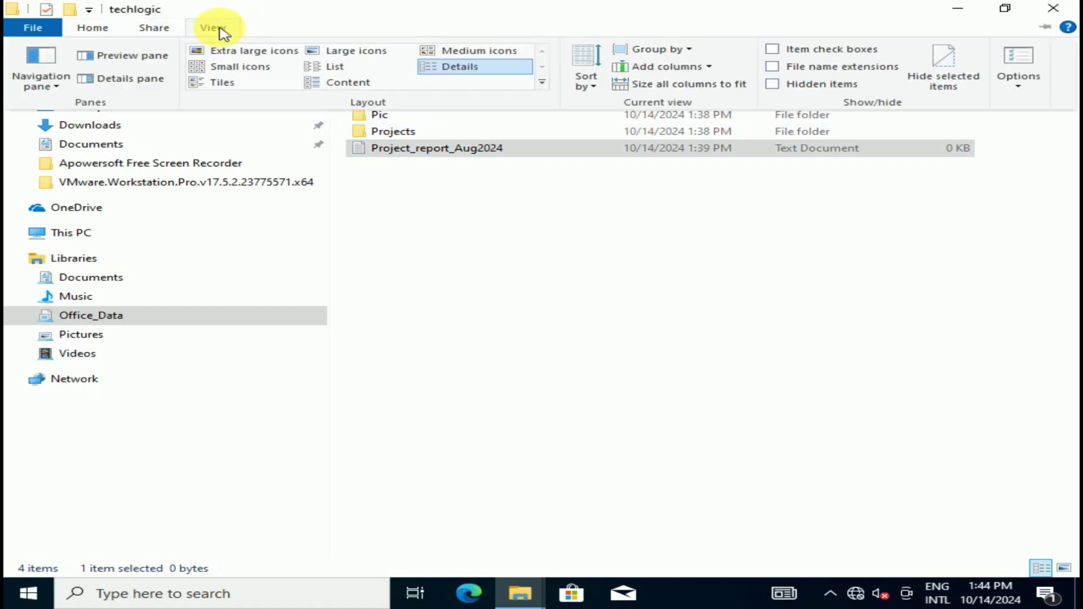
left_click(592, 88)
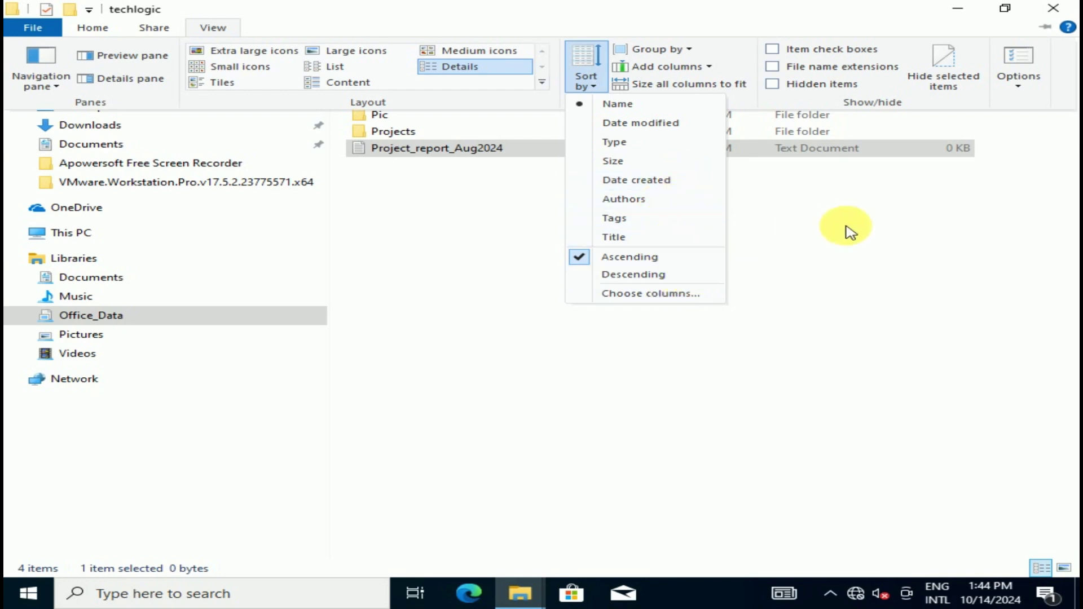
Group the techlogic folder's items by Name, and remove the grouping by choosing (None).
left_click(690, 51)
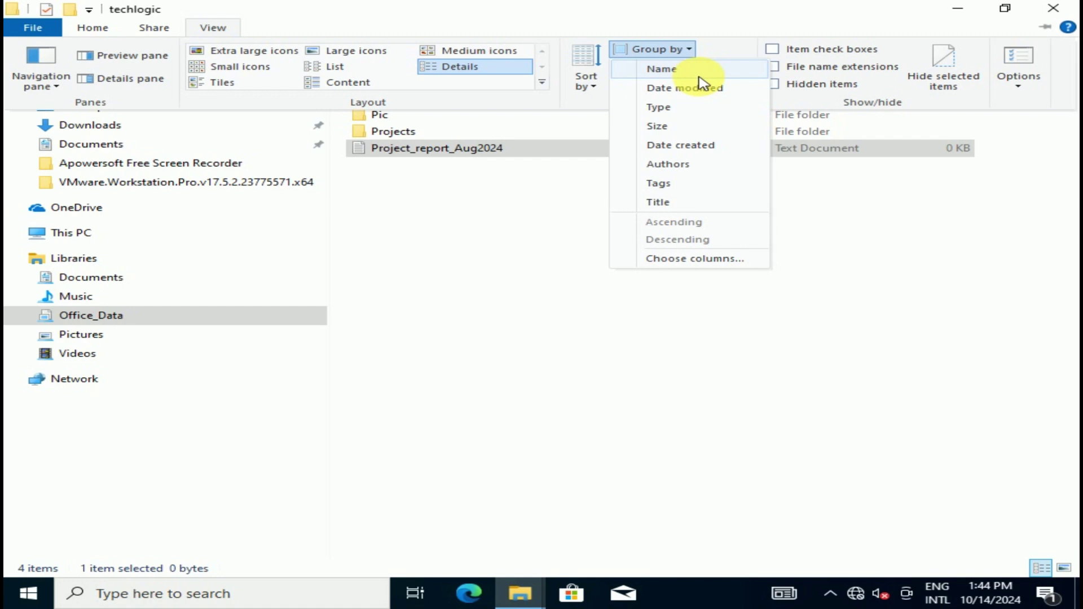
left_click(700, 77)
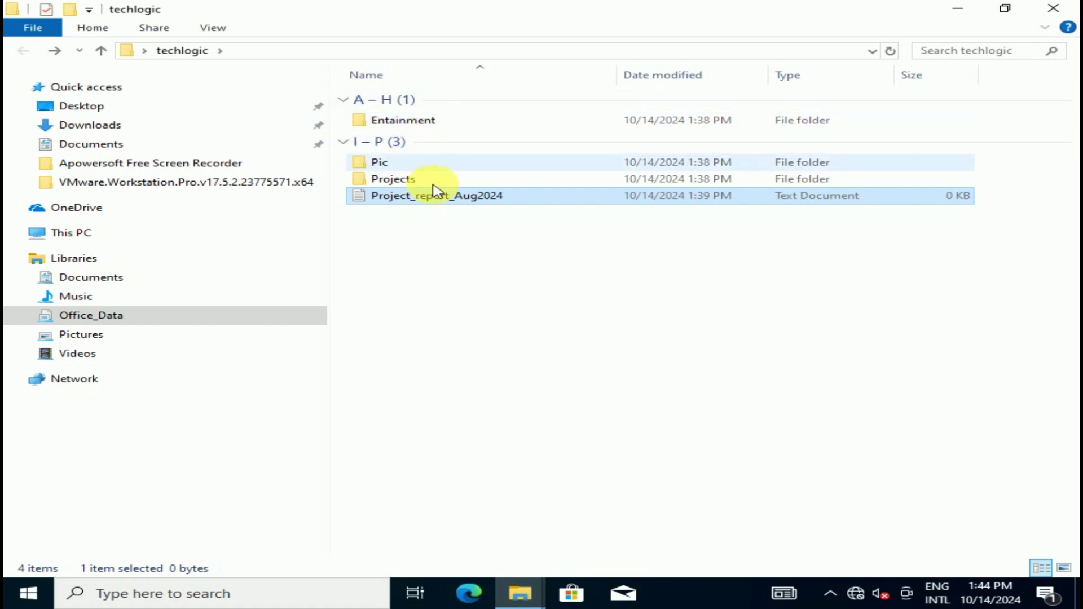
left_click(228, 27)
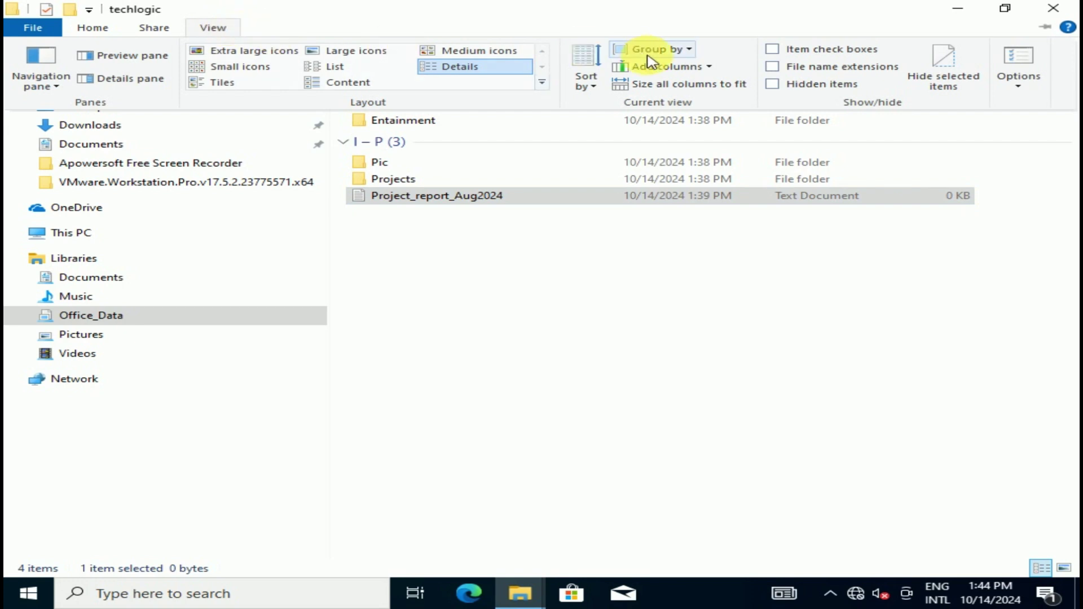
left_click(688, 50)
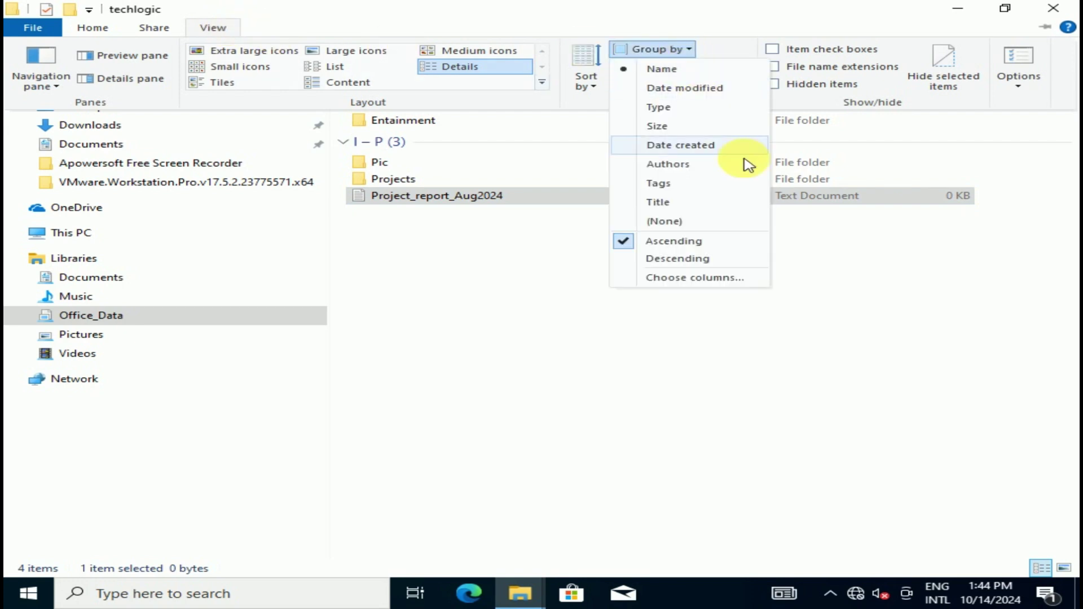
left_click(691, 223)
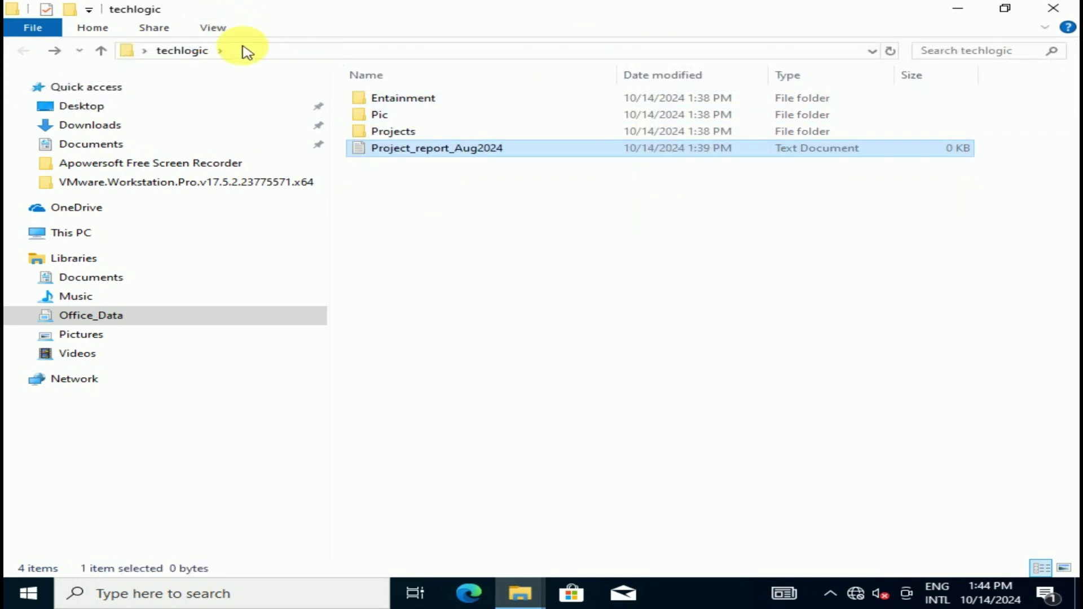
left_click(218, 31)
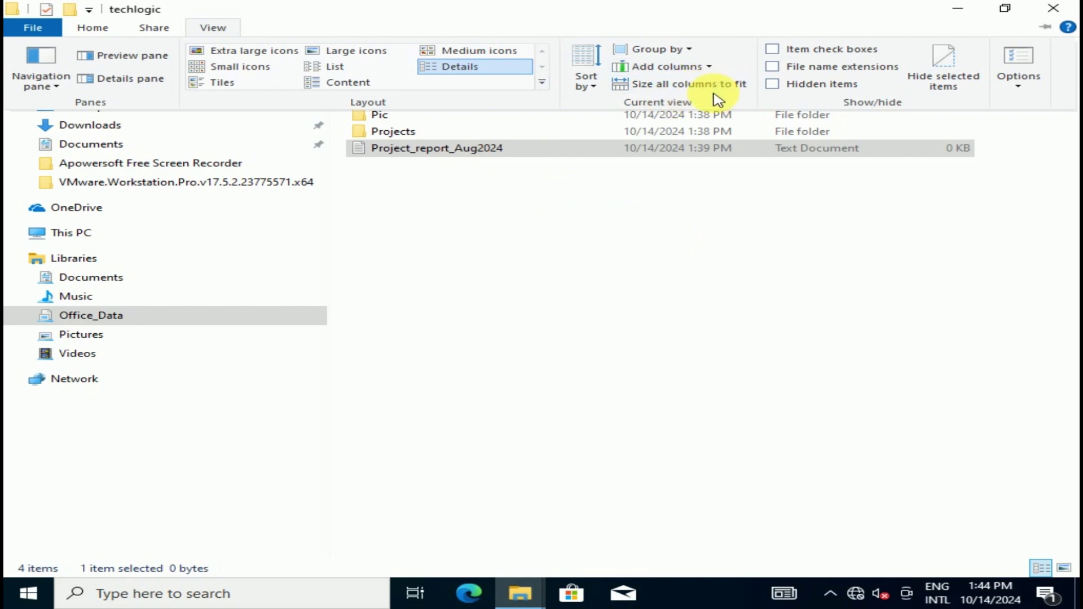
left_click(693, 51)
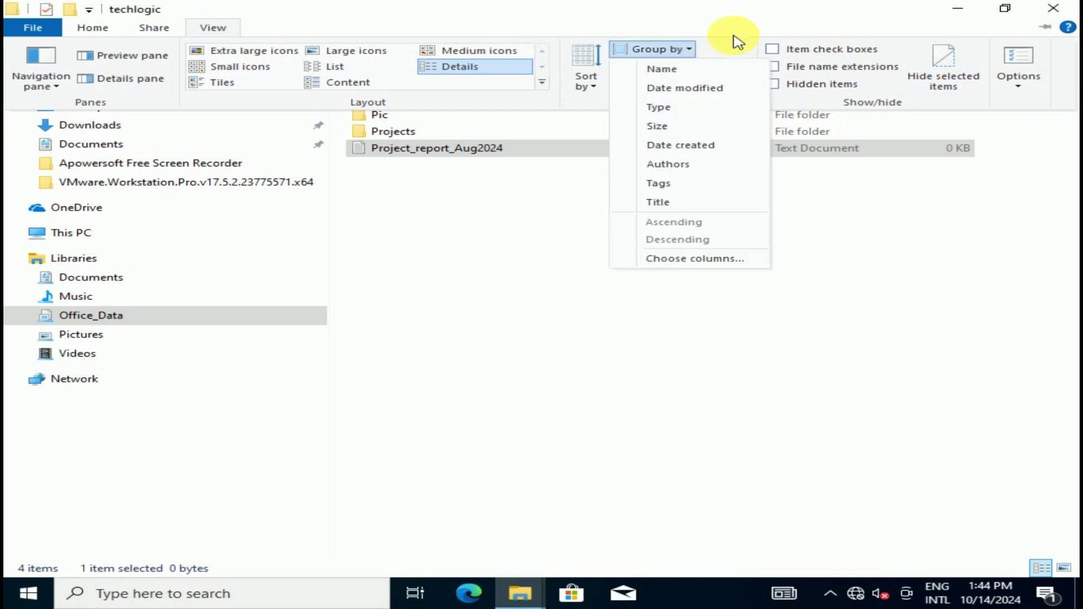
key("Escape")
key("Escape")
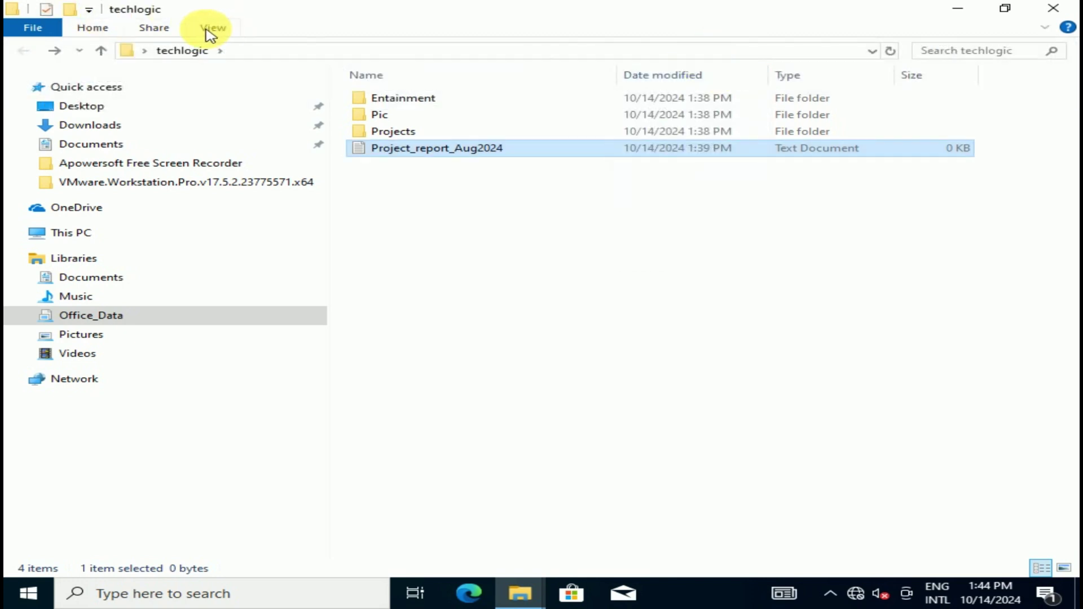
Add the Date created column to the techlogic folder's Details layout, and remove that column again.
left_click(210, 31)
left_click(706, 68)
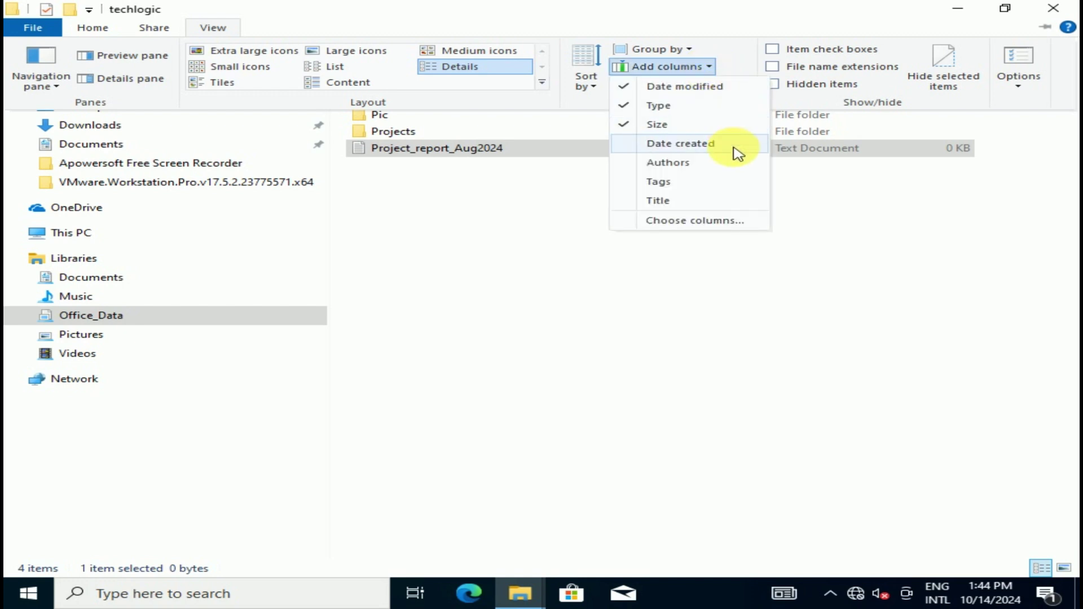
left_click(703, 145)
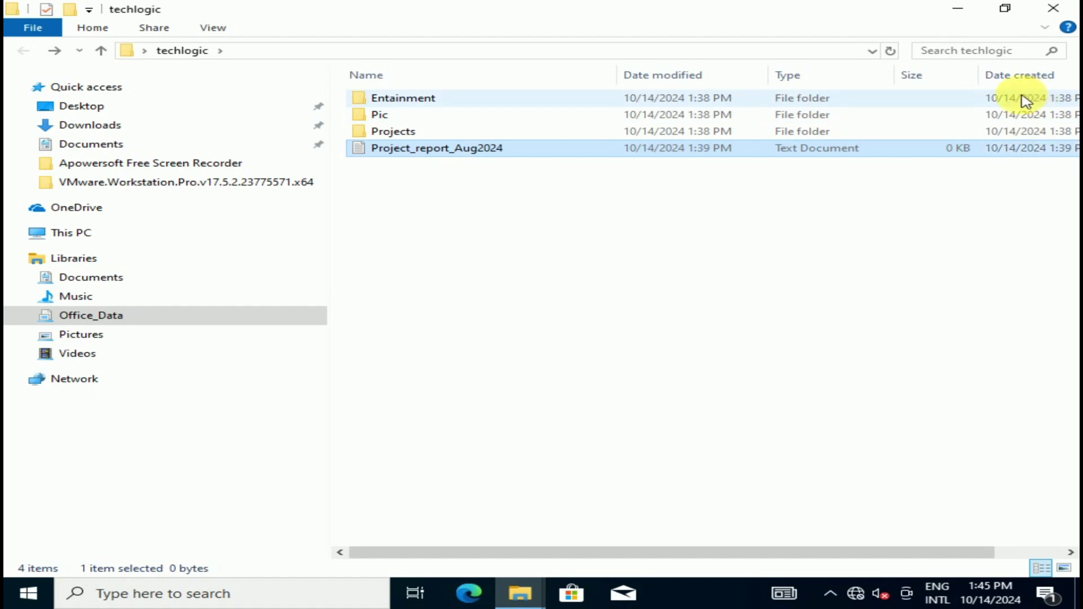
left_click(210, 26)
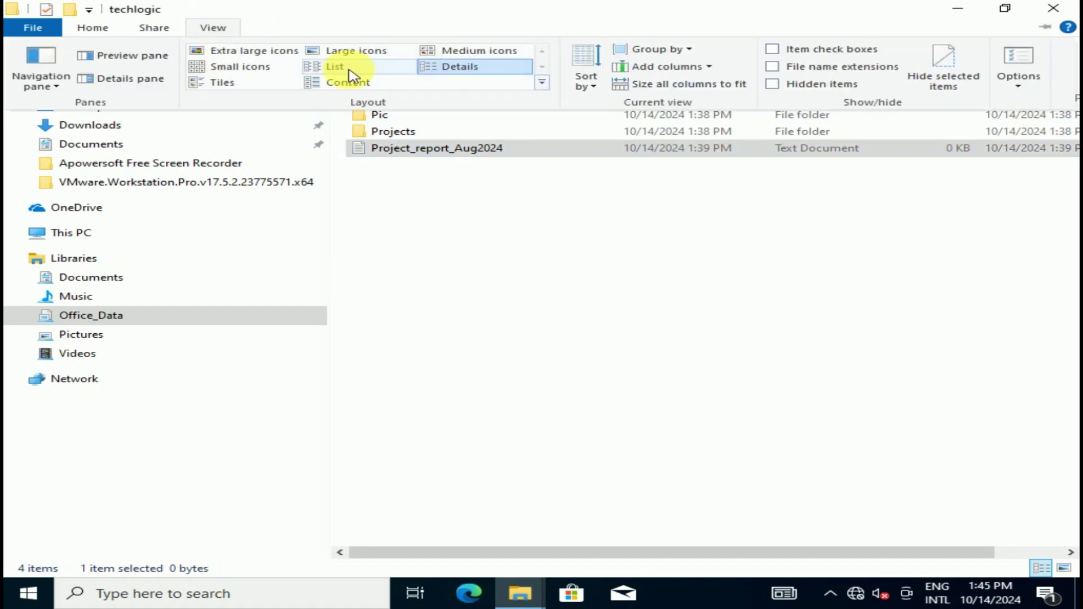
left_click(707, 67)
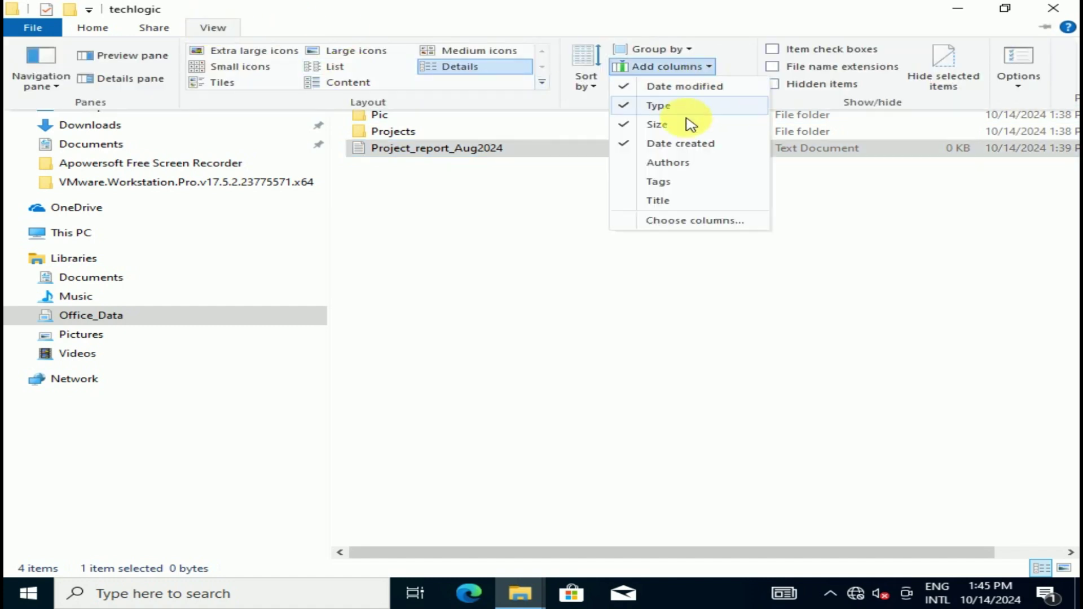
left_click(635, 145)
left_click(224, 30)
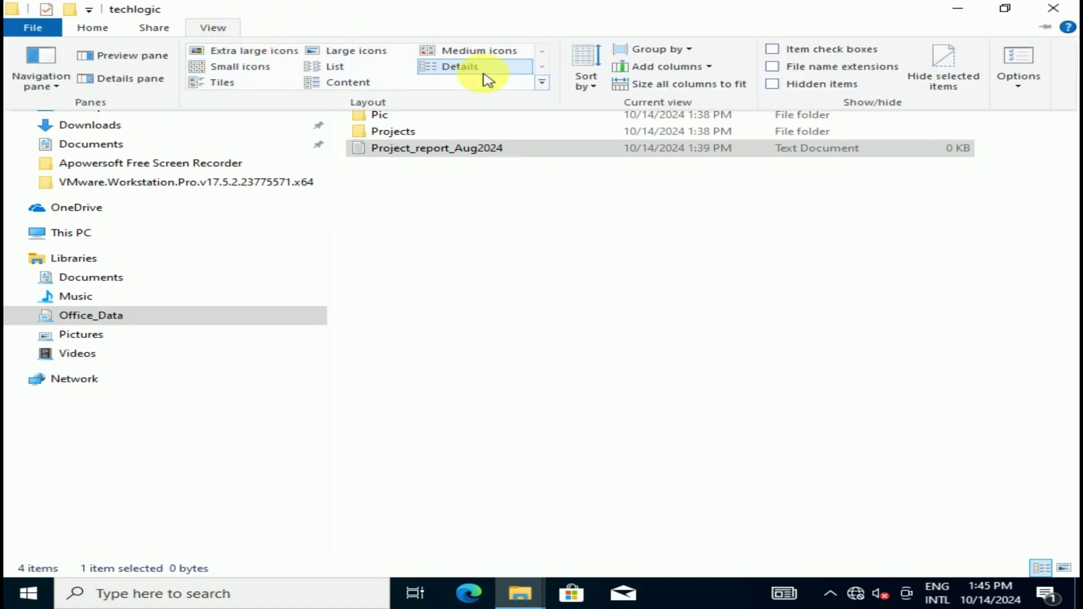
left_click(701, 69)
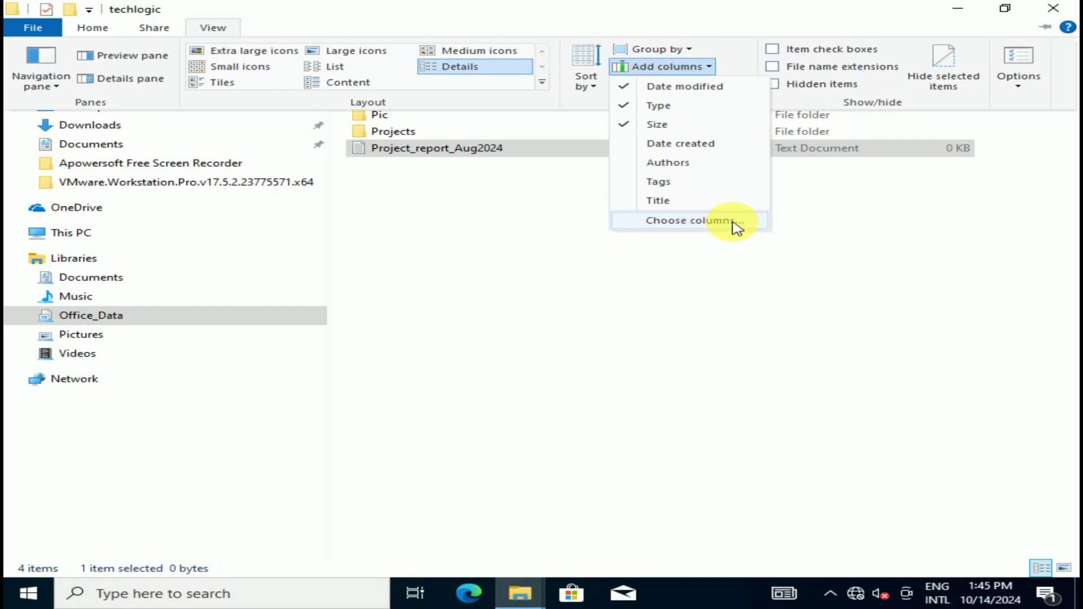
left_click(795, 24)
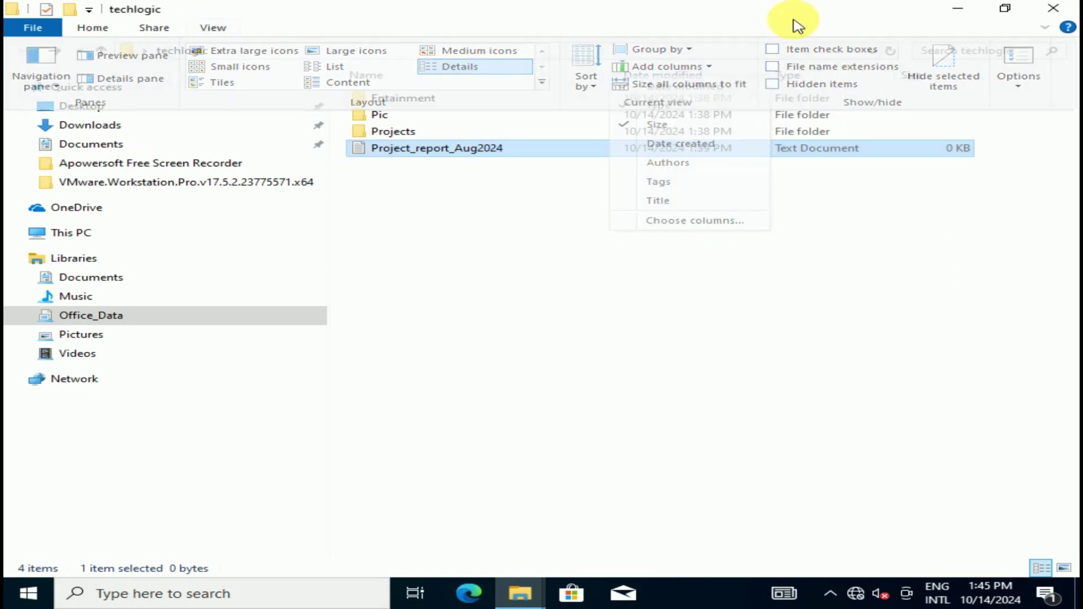
Turn on item check boxes and use the header check box to select and deselect all items in the techlogic folder.
left_click(229, 27)
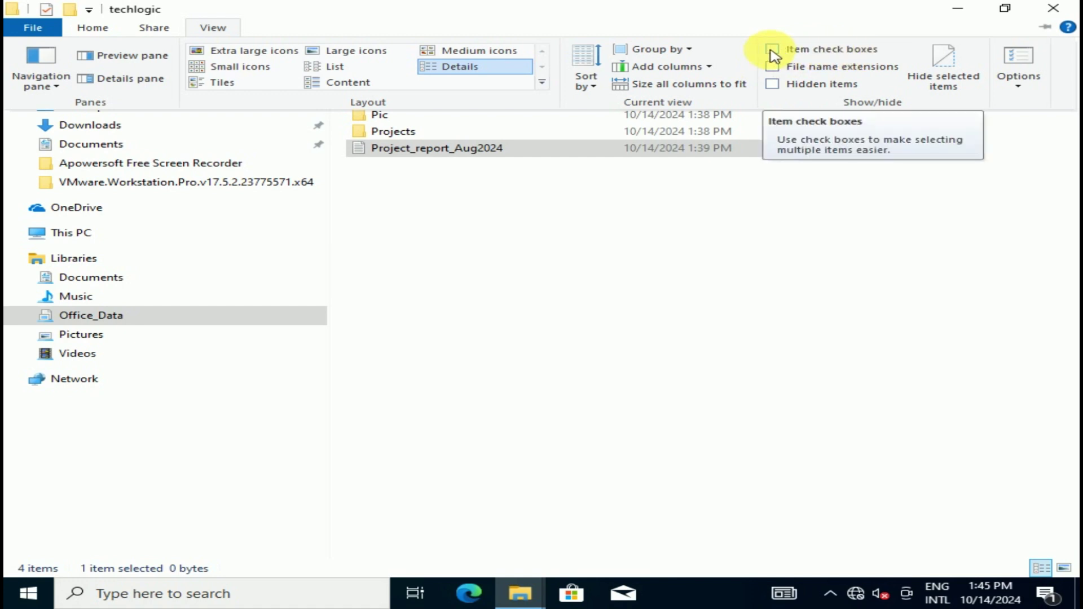
left_click(772, 51)
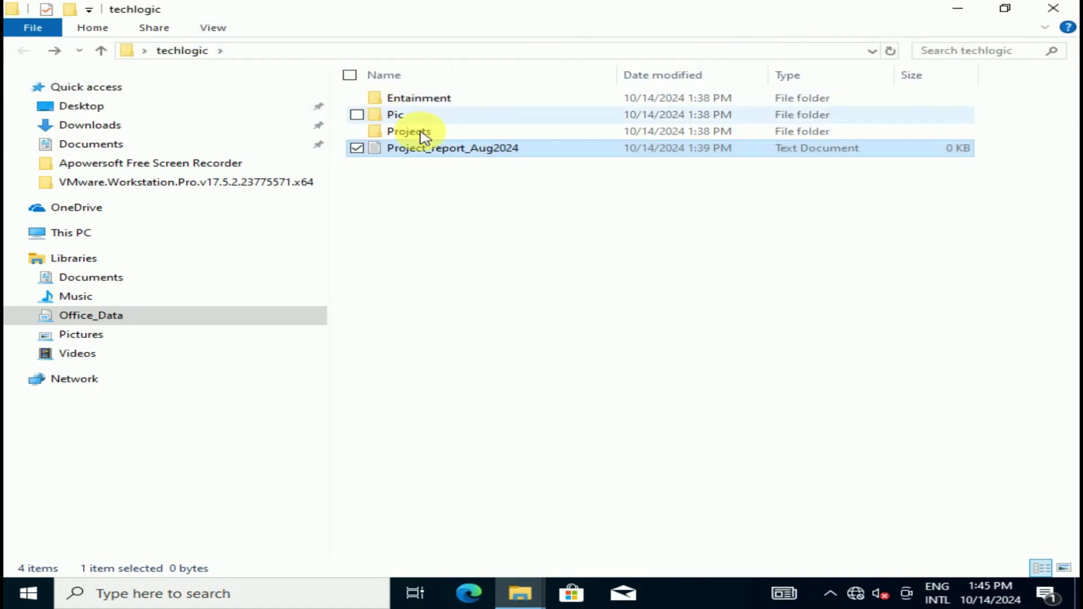
left_click(350, 76)
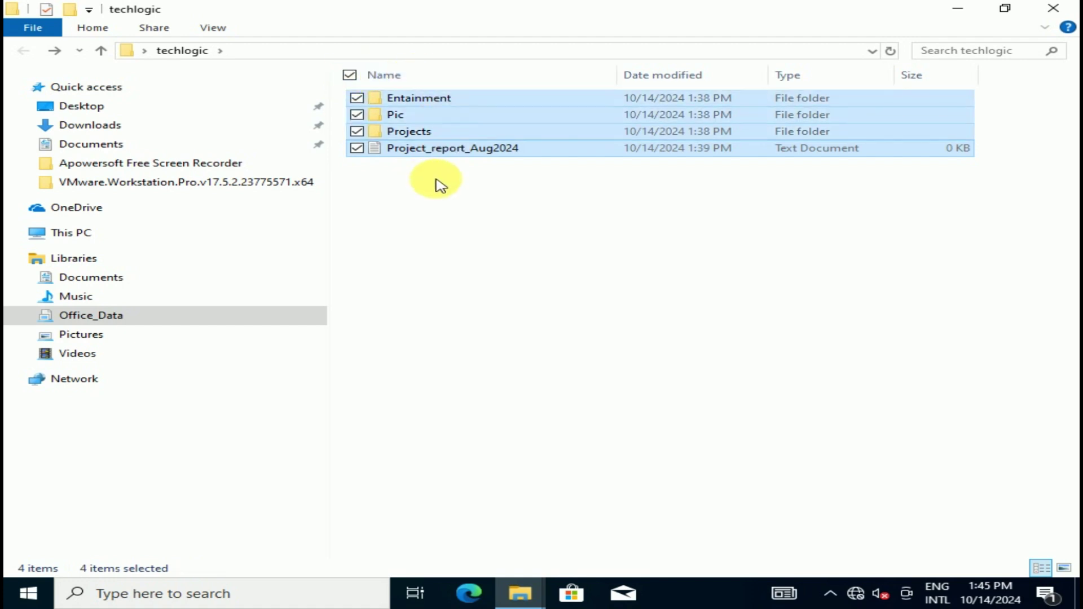
left_click(351, 76)
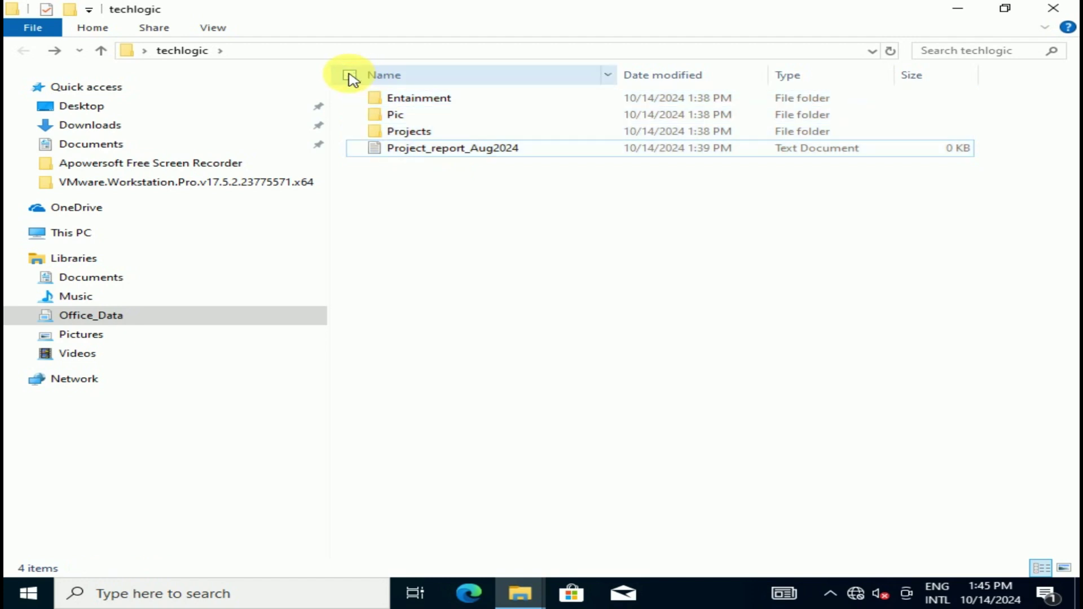
left_click(350, 75)
left_click(349, 75)
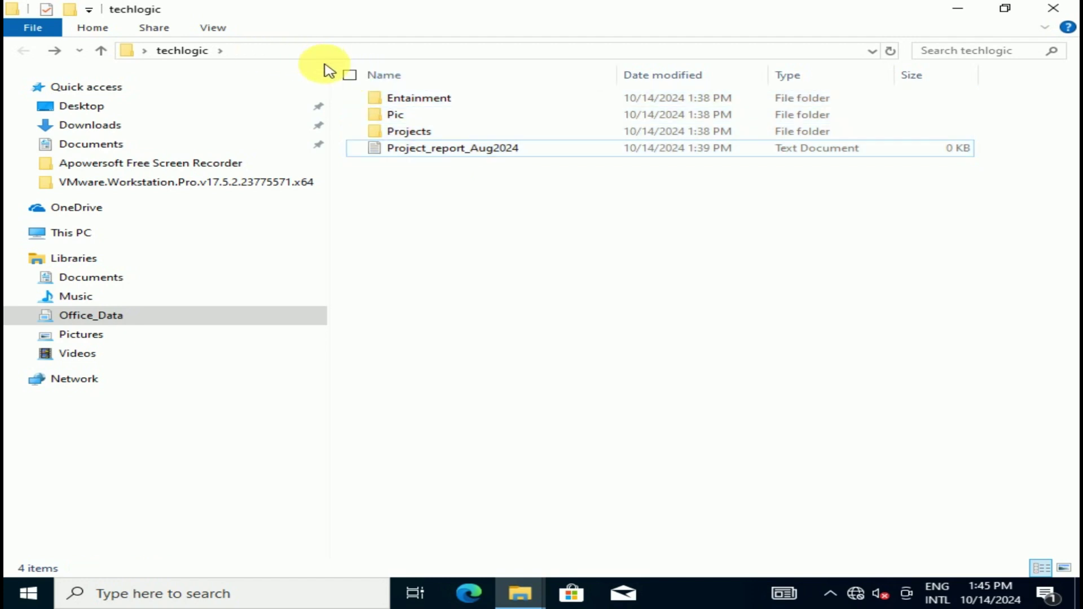
Turn off item check boxes for the techlogic folder.
left_click(217, 29)
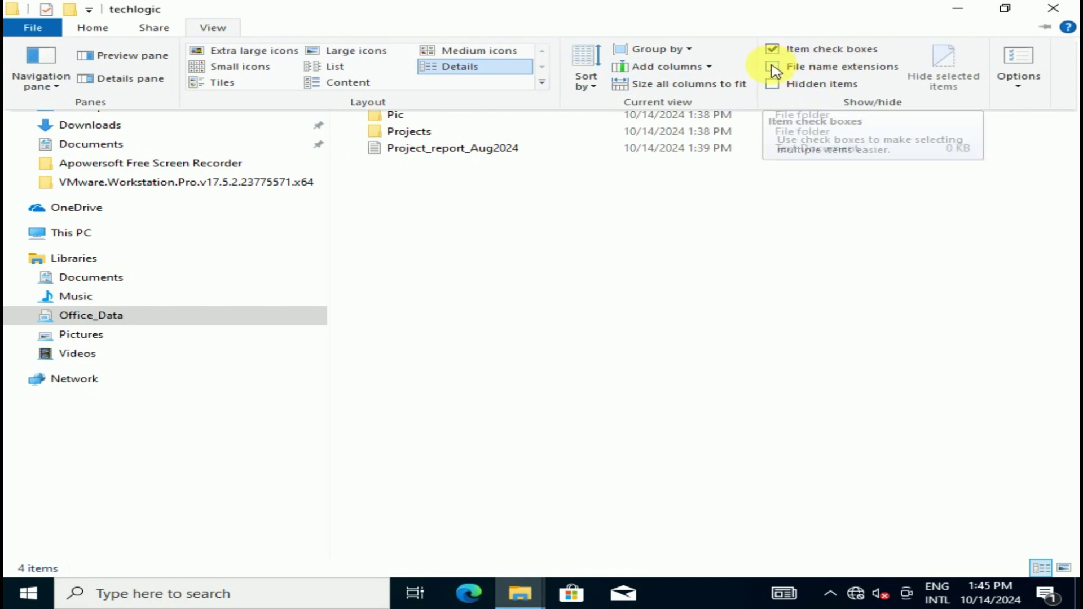
left_click(773, 51)
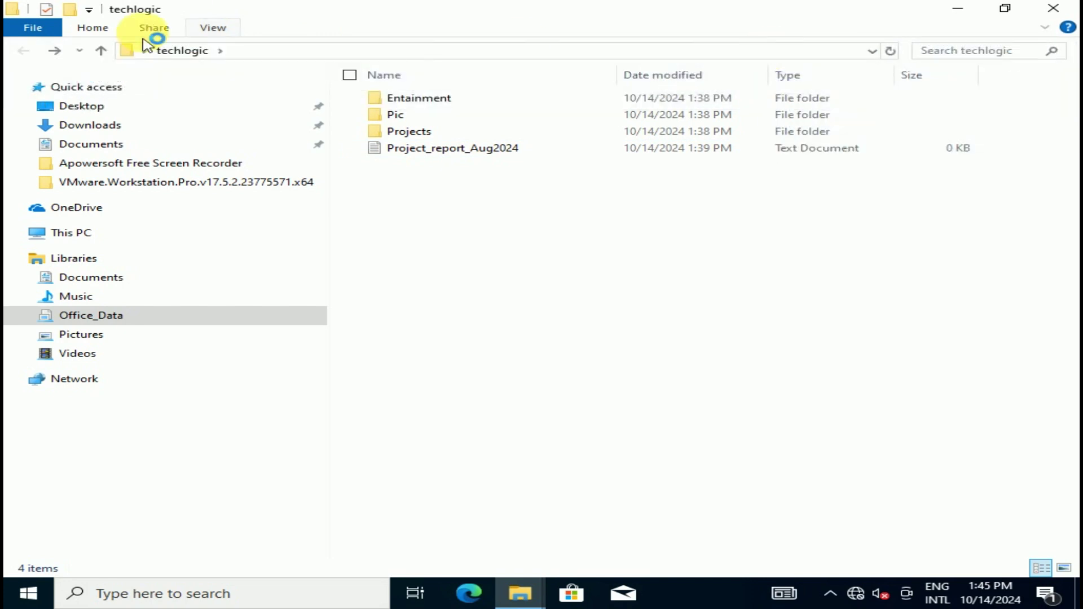
Show file name extensions to view the extension of the Project_report_Aug2024 text file, and hide the extensions again.
left_click(220, 29)
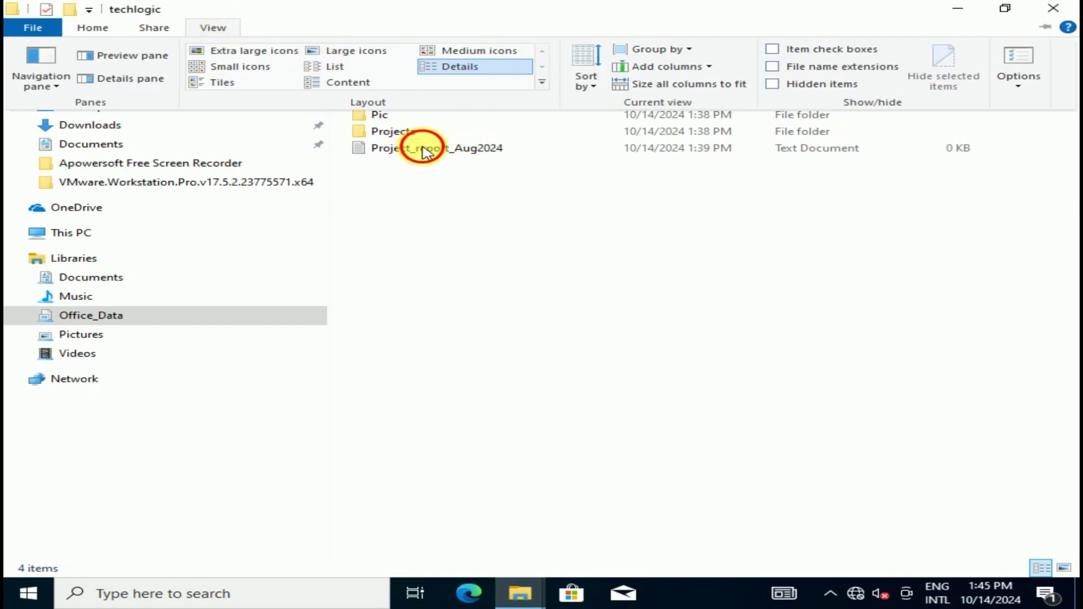
left_click(474, 152)
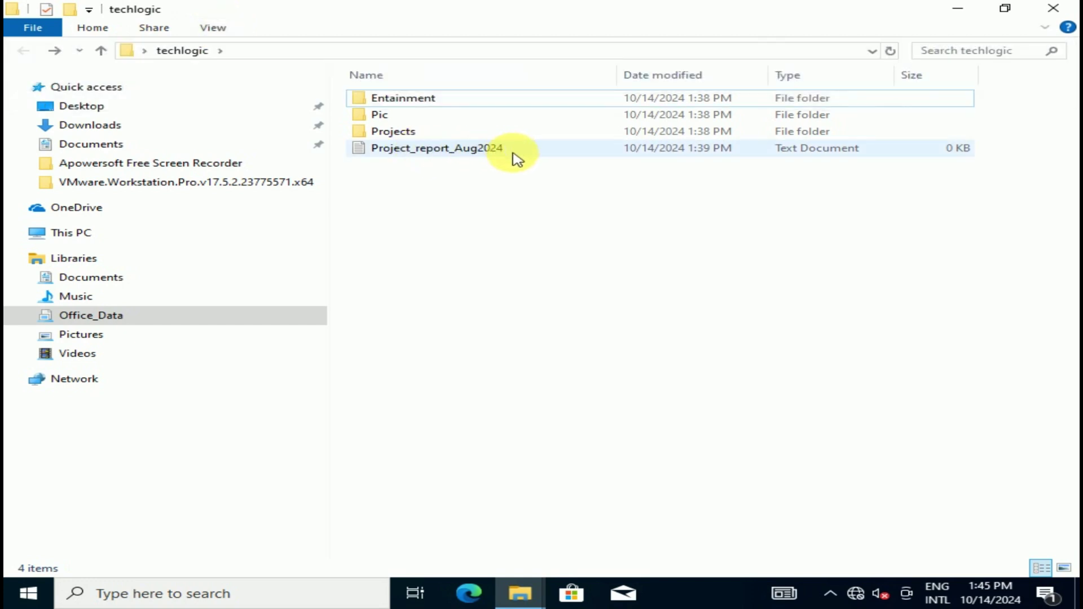
mouse_move(518, 160)
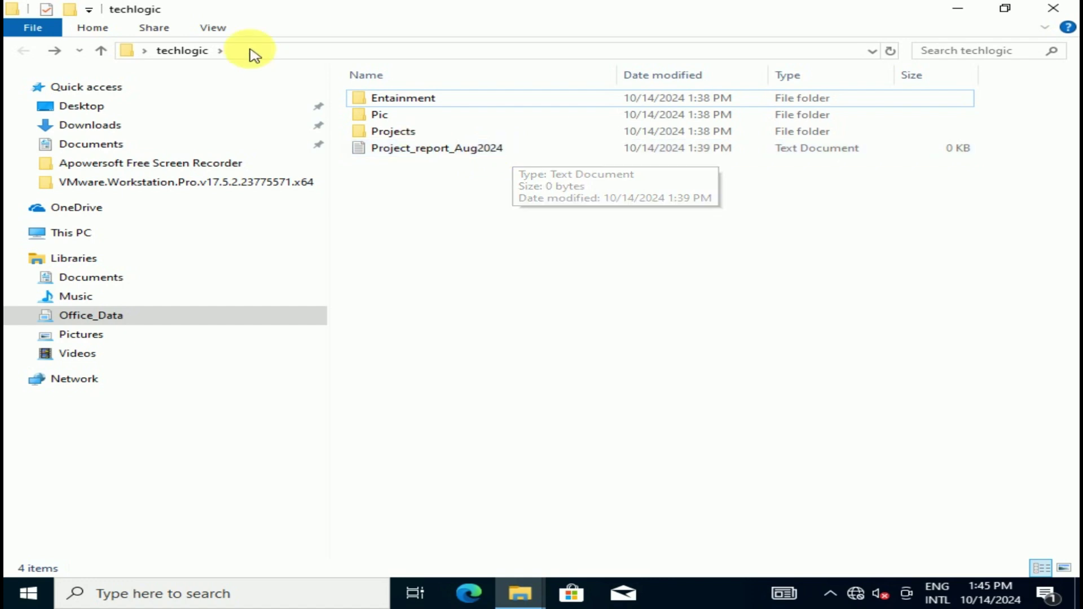
left_click(214, 29)
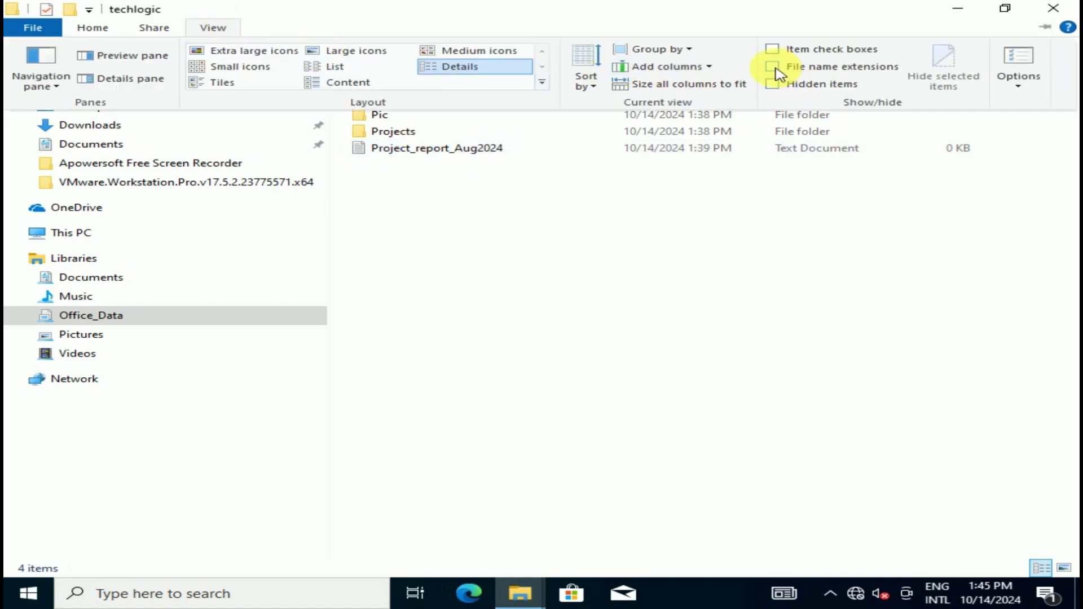
left_click(773, 67)
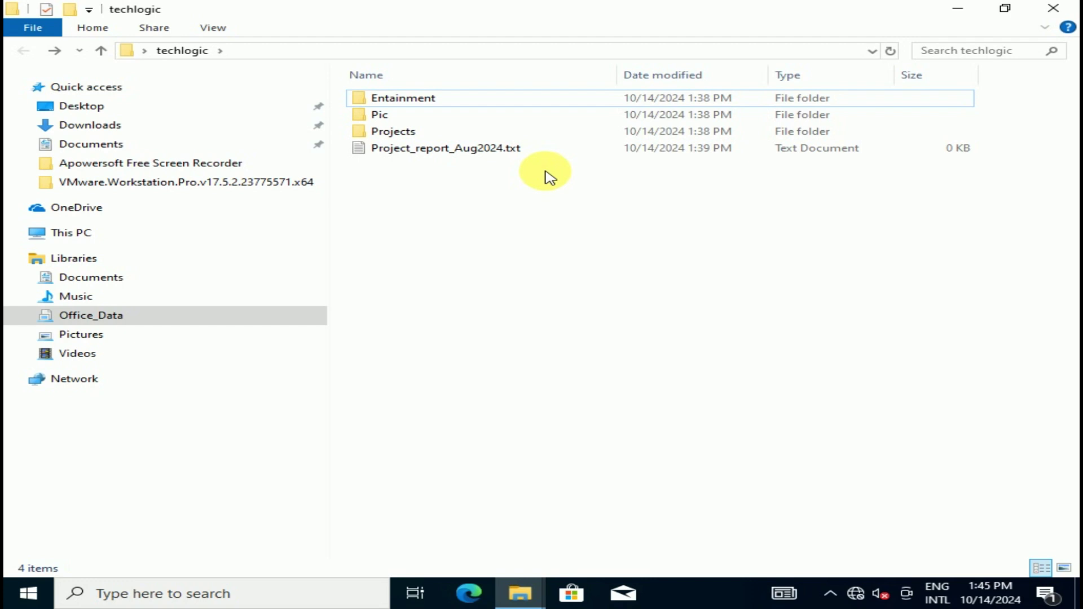
left_click(541, 151)
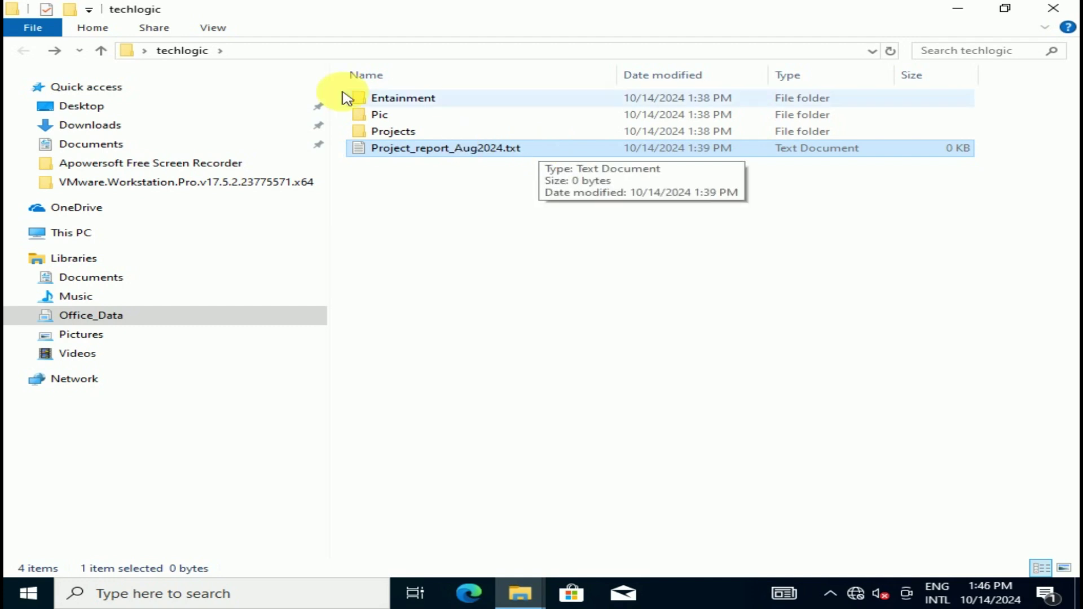
left_click(218, 29)
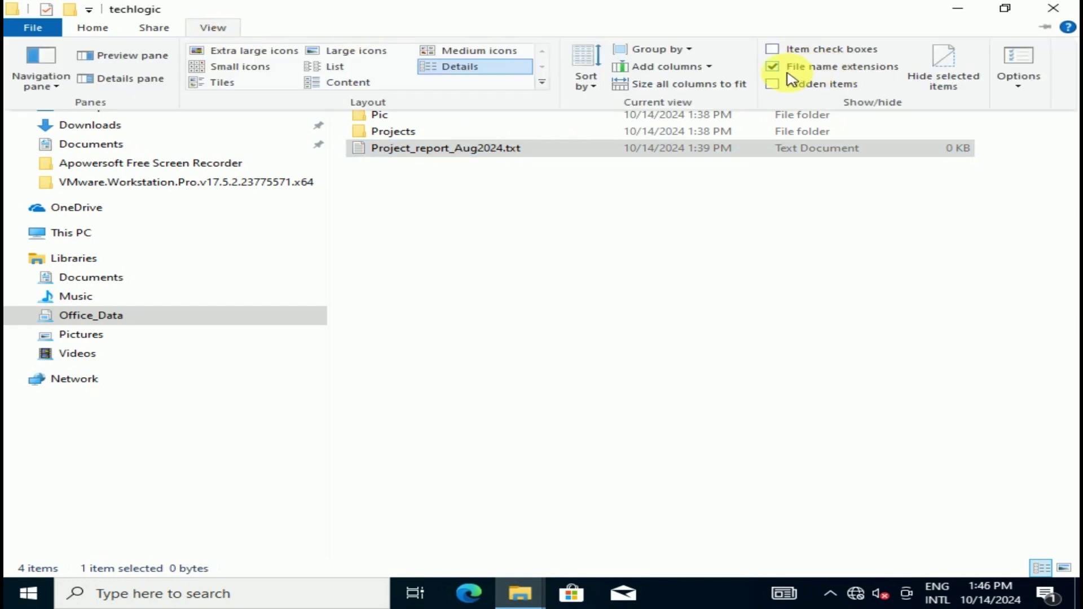
left_click(773, 67)
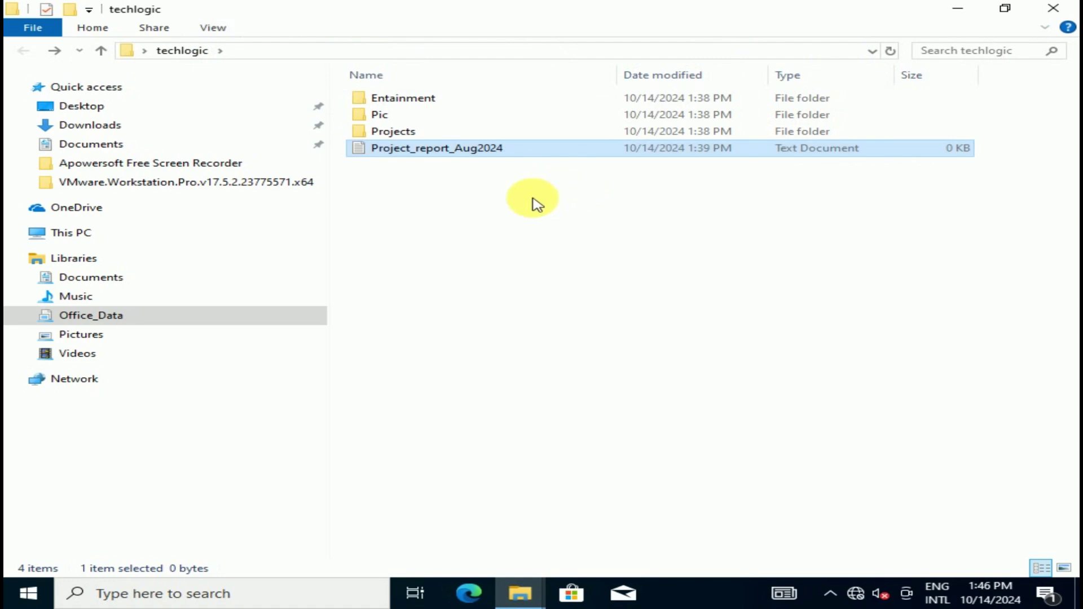